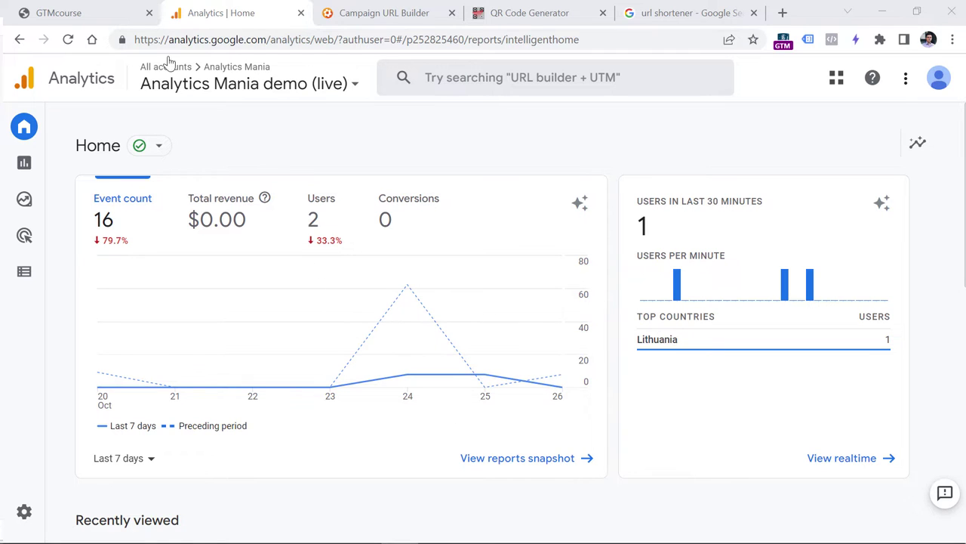
Copy the GTMcourse store's homepage URL and paste it as the website URL in the Campaign URL Builder
click(86, 15)
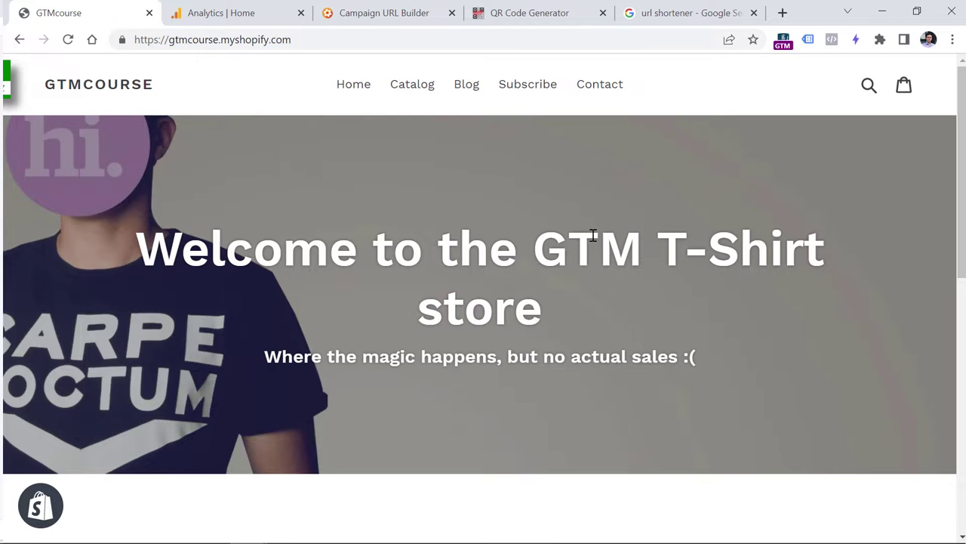
click(280, 40)
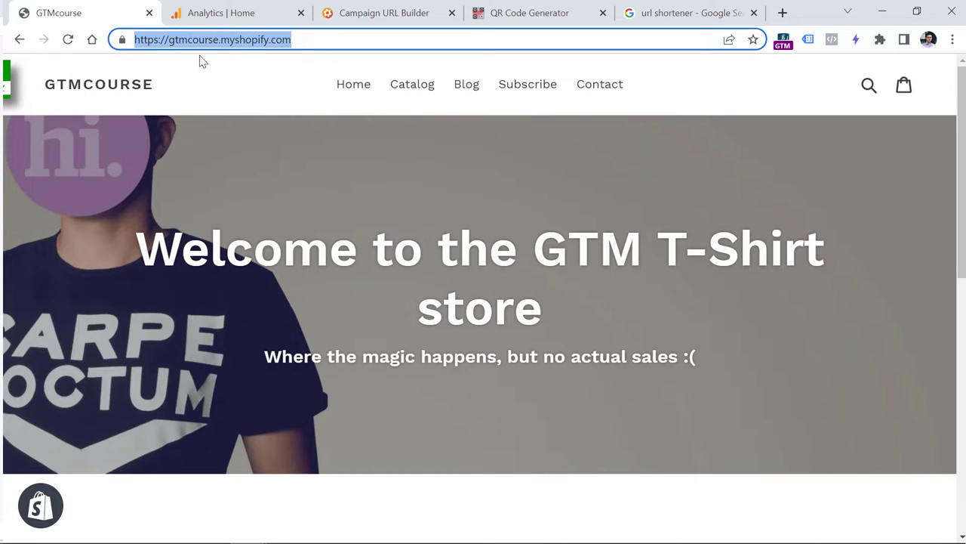
right_click(240, 43)
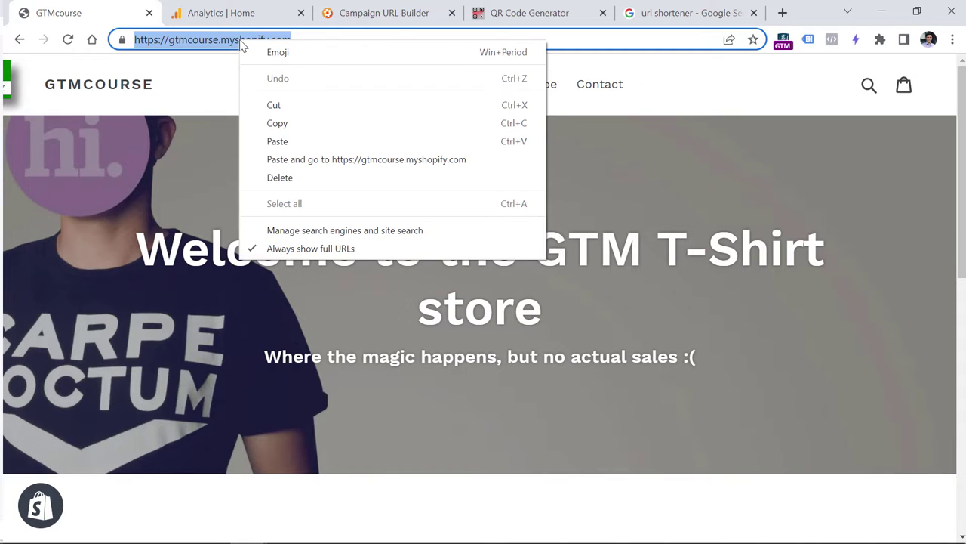
click(296, 123)
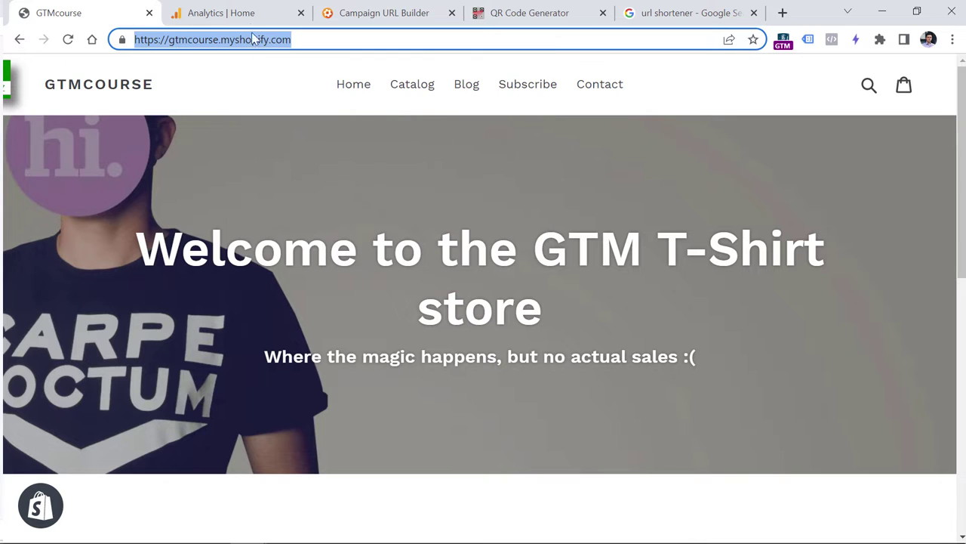
click(391, 17)
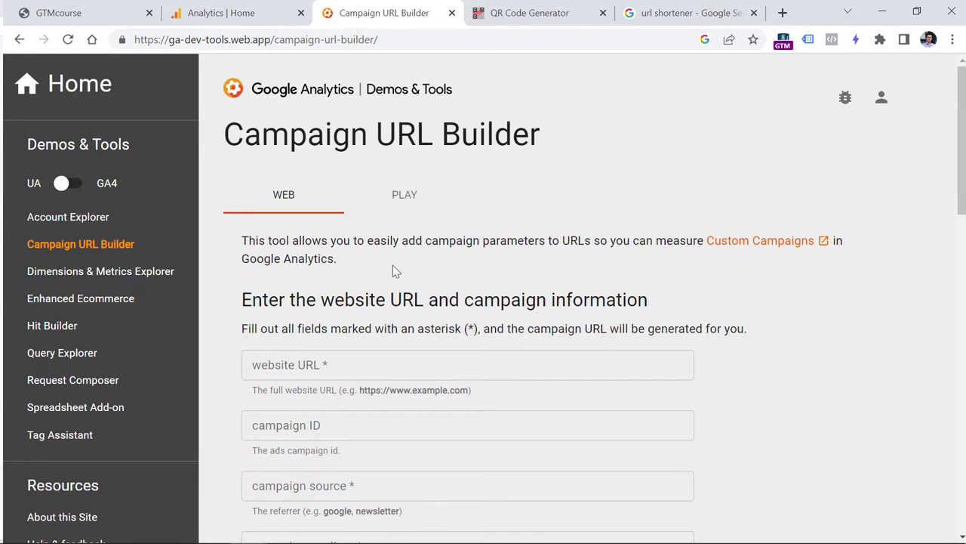
click(335, 365)
key(ctrl+v)
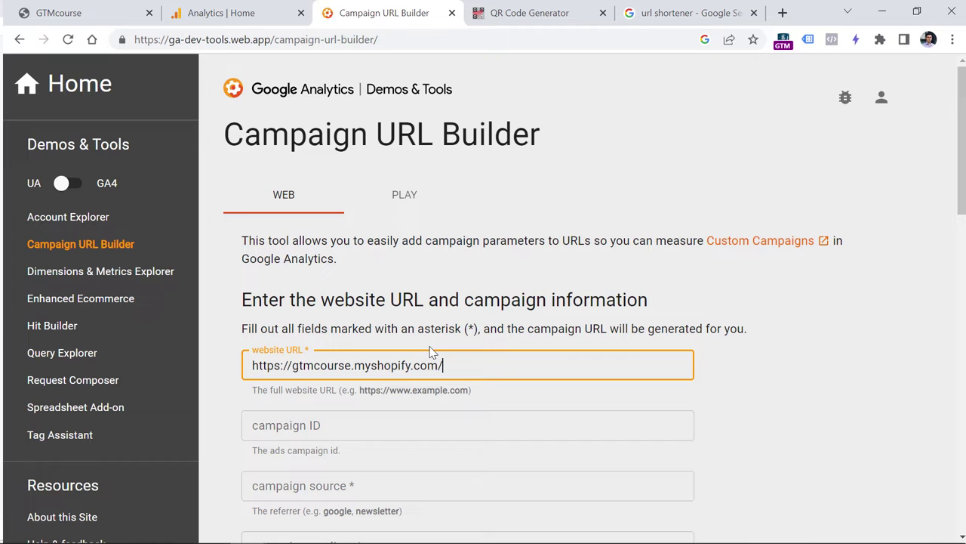
Set the campaign medium to "print" and the campaign source to "cool reading"
scroll(494, 242, down, 3)
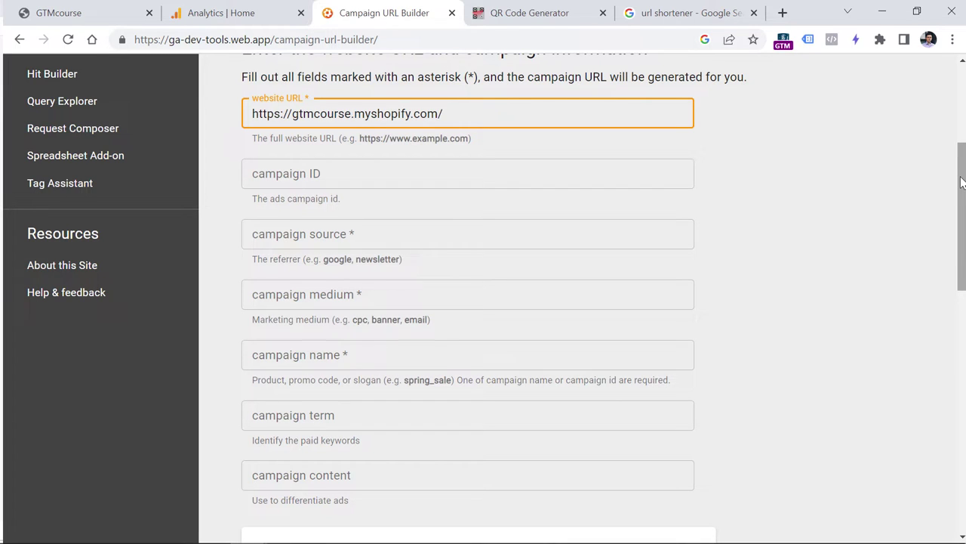
click(755, 297)
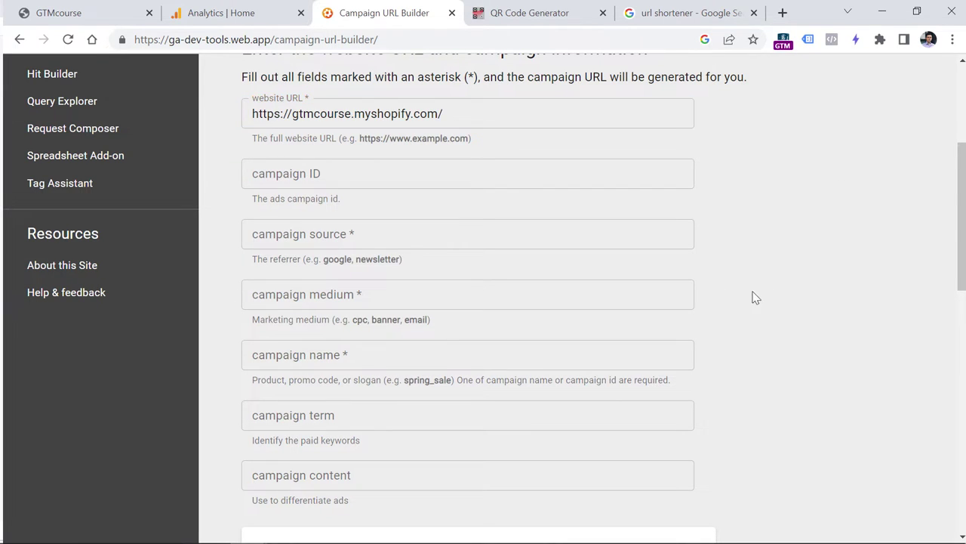
click(394, 292)
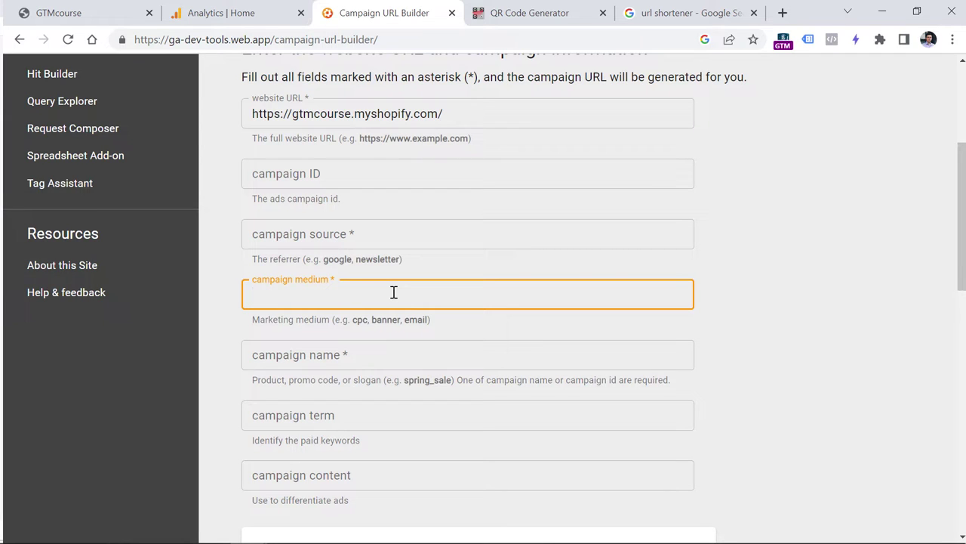
text(print)
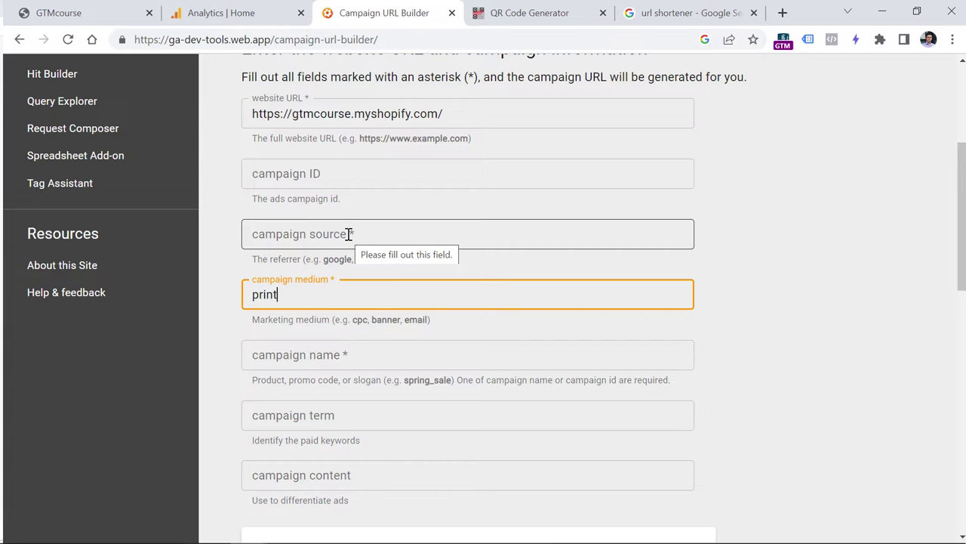
click(349, 235)
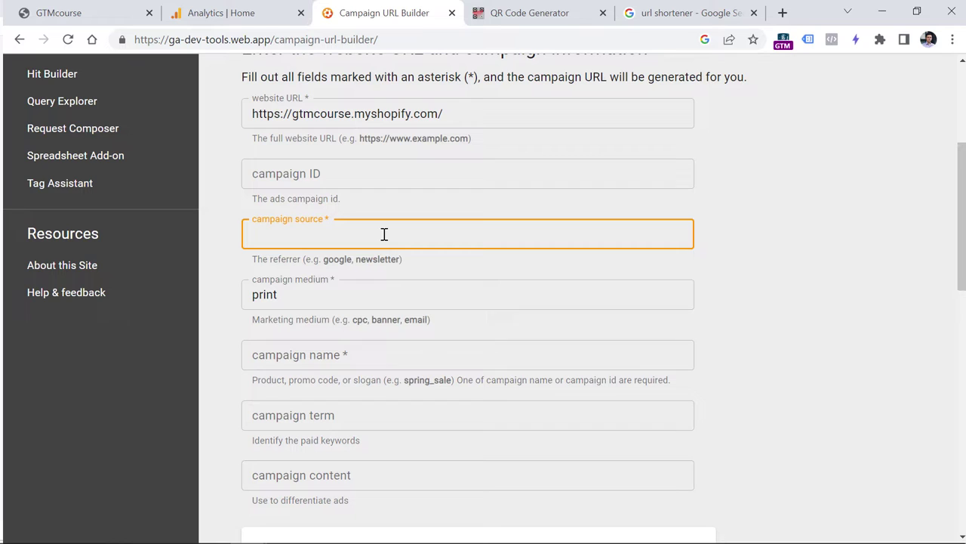
text(cool reading)
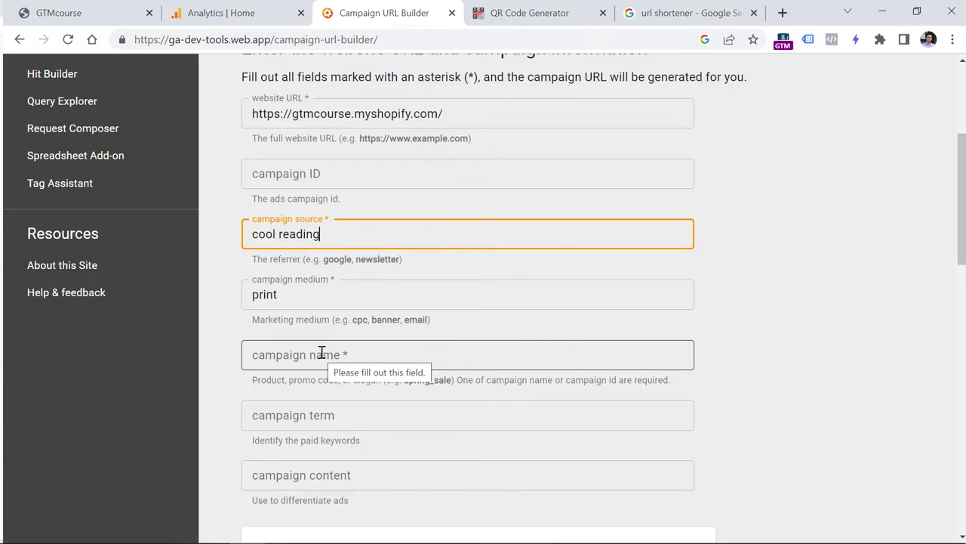
Set the campaign name to "bfcm", without a year
click(322, 352)
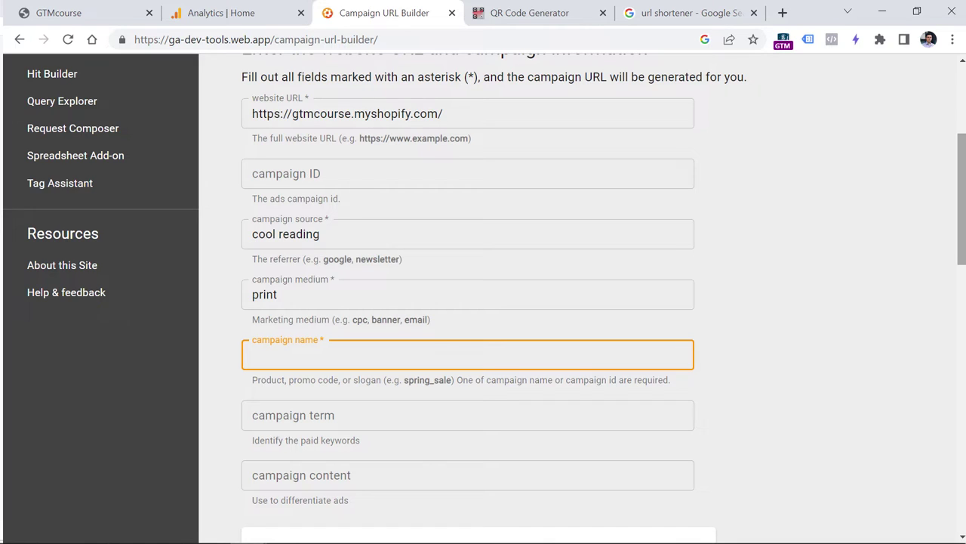
text(bfcm2023)
key(BackSpace)
key(BackSpace)
key(BackSpace)
key(BackSpace)
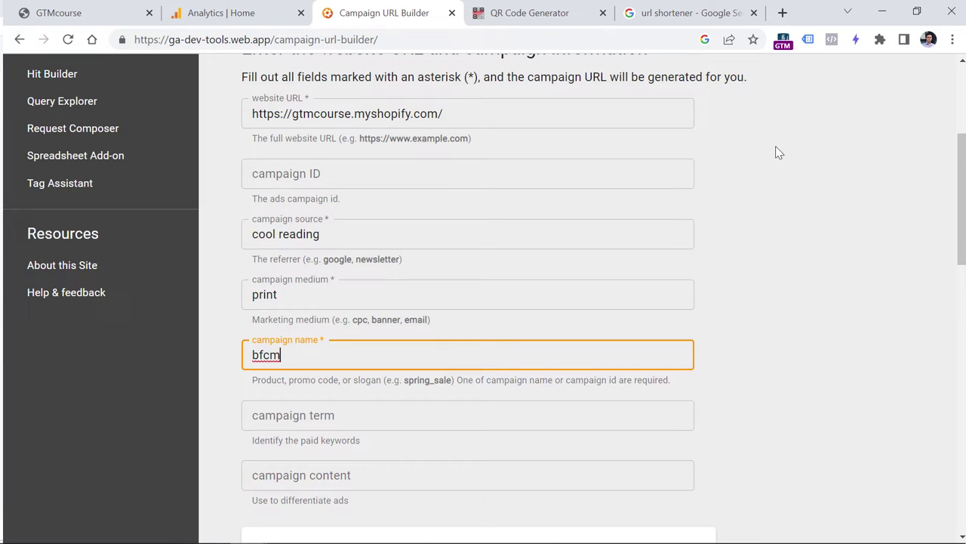
Review the generated campaign URL, examining its utm_source and utm_medium parameters
scroll(680, 166, down, 3)
scroll(325, 189, up, 3)
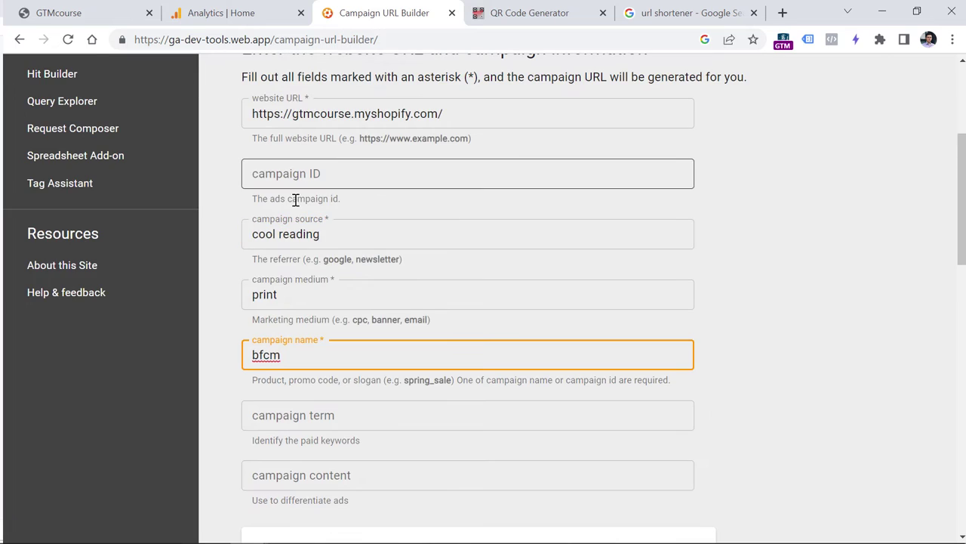
scroll(296, 202, down, 6)
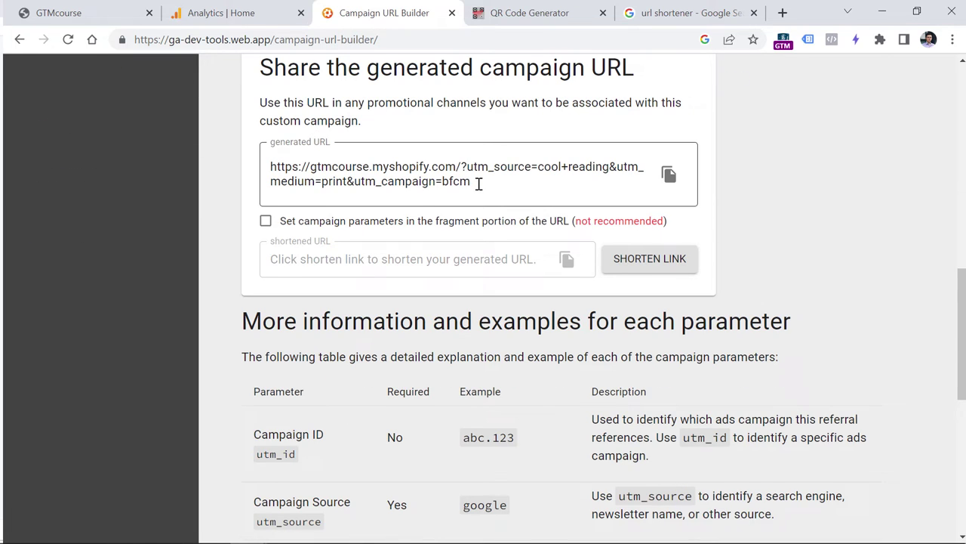
drag(509, 181, 269, 168)
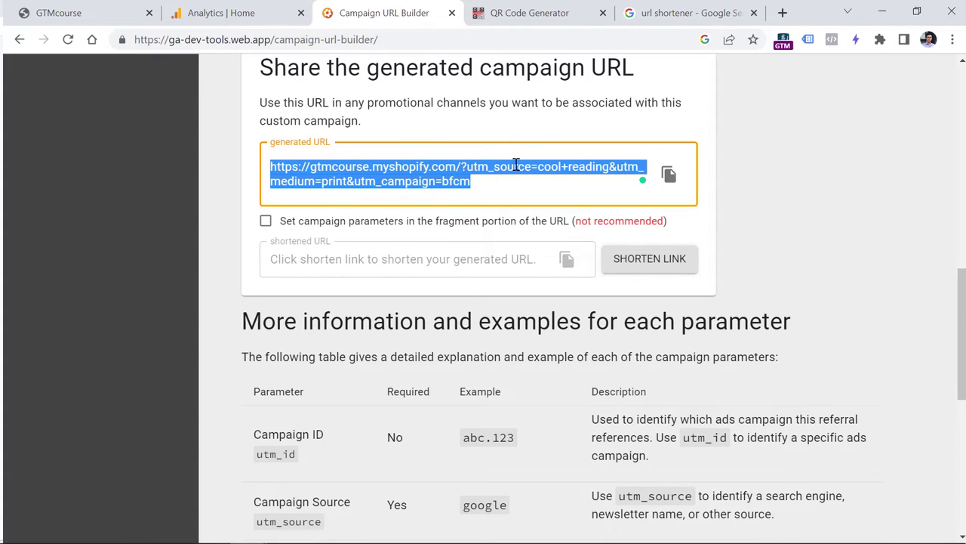
drag(472, 167, 610, 166)
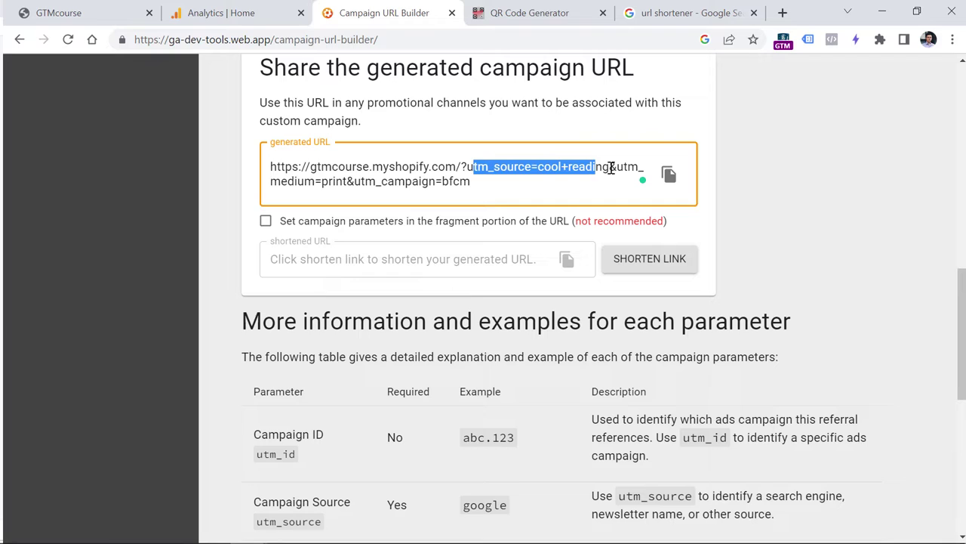
click(616, 167)
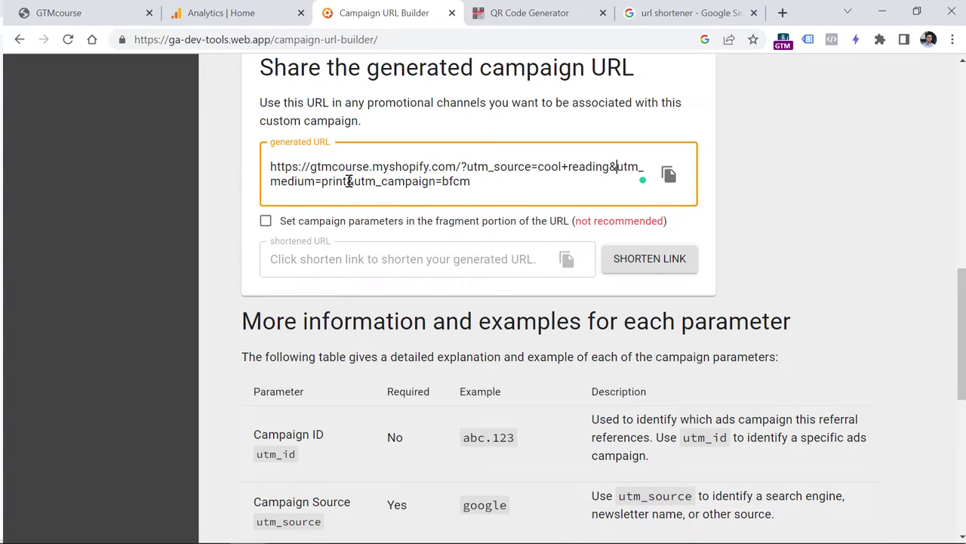
drag(348, 181, 323, 181)
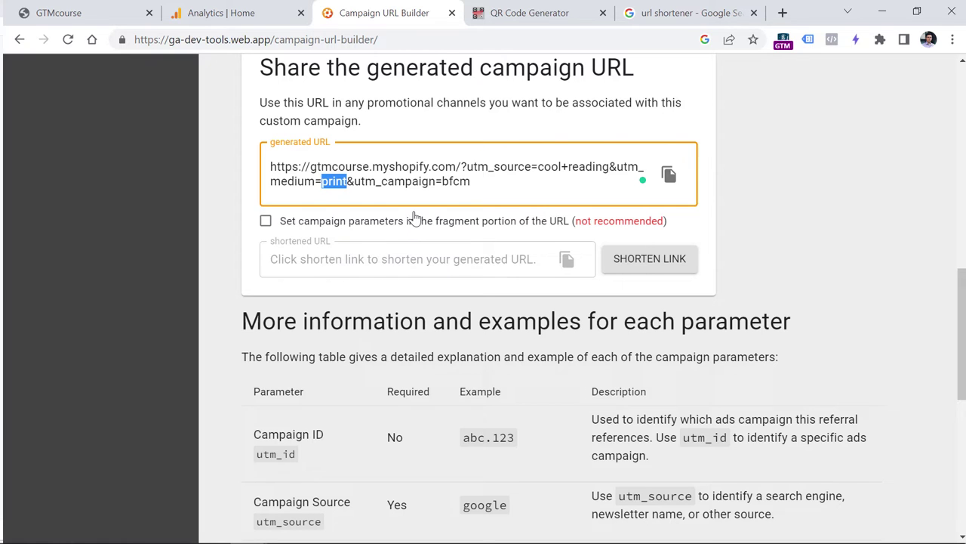
Try "qr" as the campaign medium and undo that change
scroll(413, 218, up, 6)
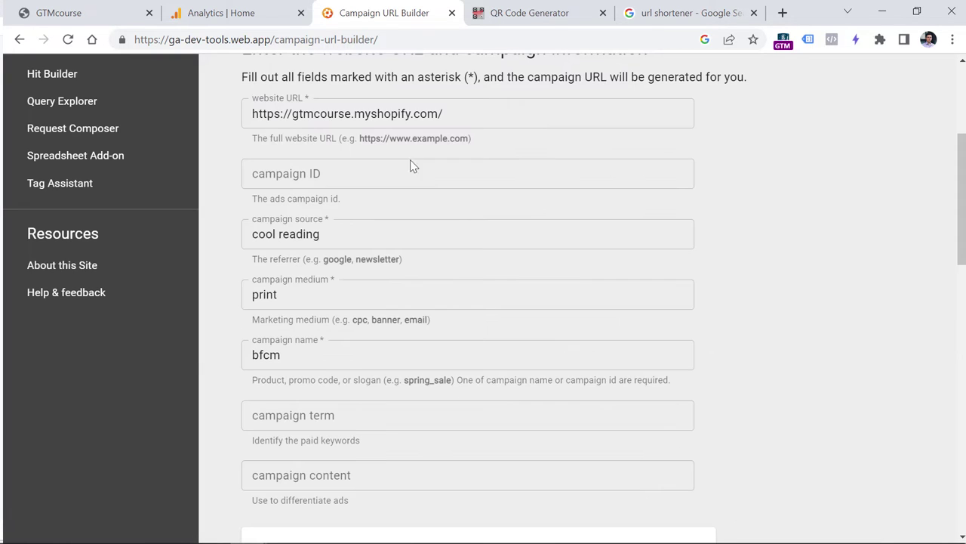
click(261, 296)
double_click(263, 295)
text(qr)
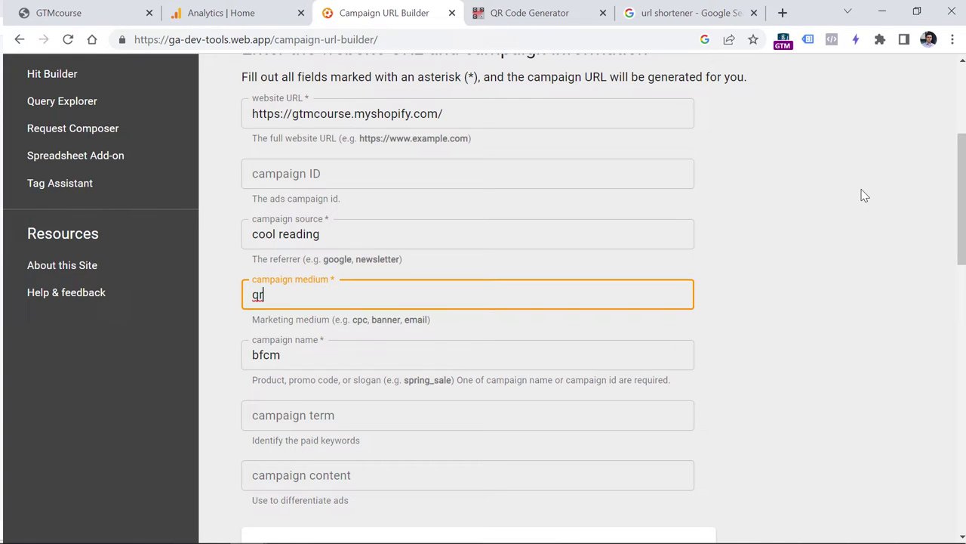
key(ctrl+z)
Copy the generated campaign URL and switch to the QR Code Generator site
scroll(319, 292, down, 6)
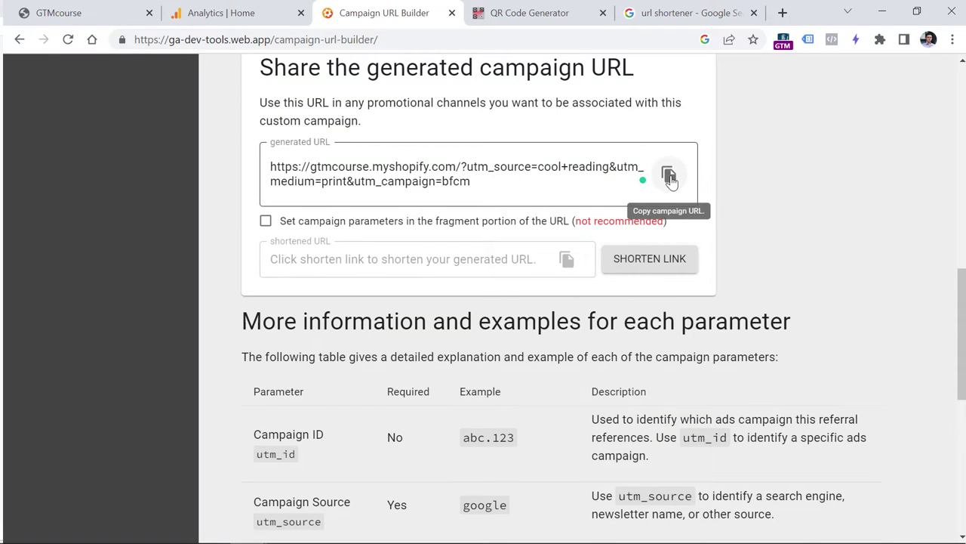
click(670, 177)
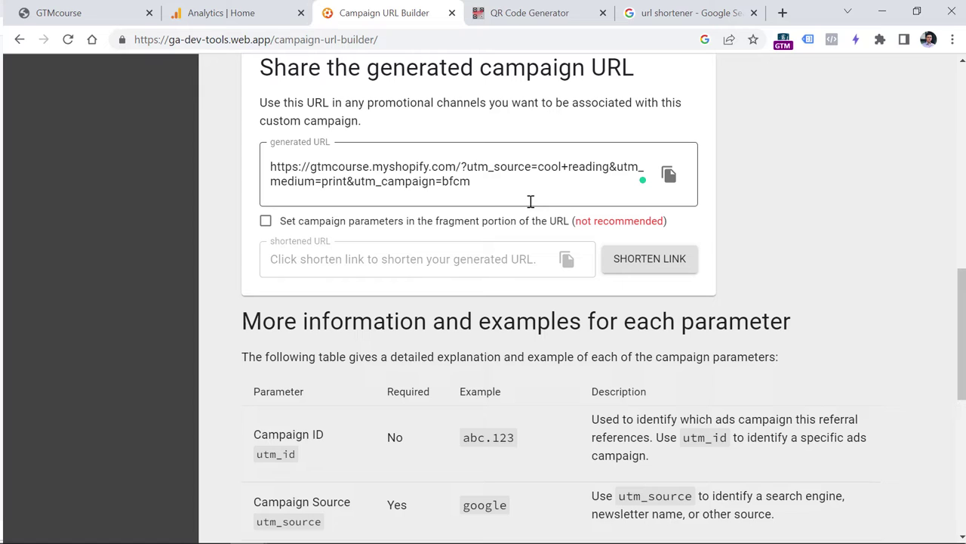
click(539, 13)
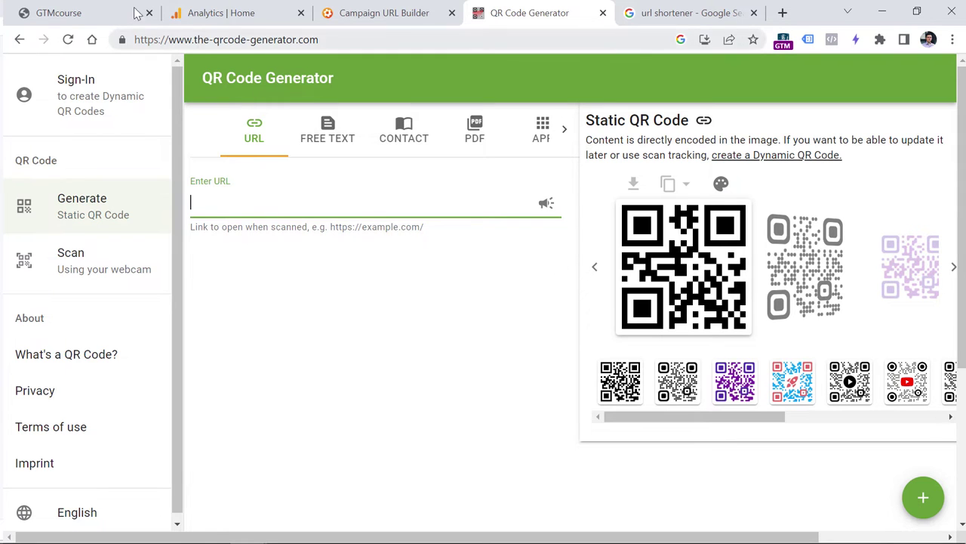
Copy the plain store URL without campaign parameters and generate a QR code from it
click(75, 13)
click(212, 41)
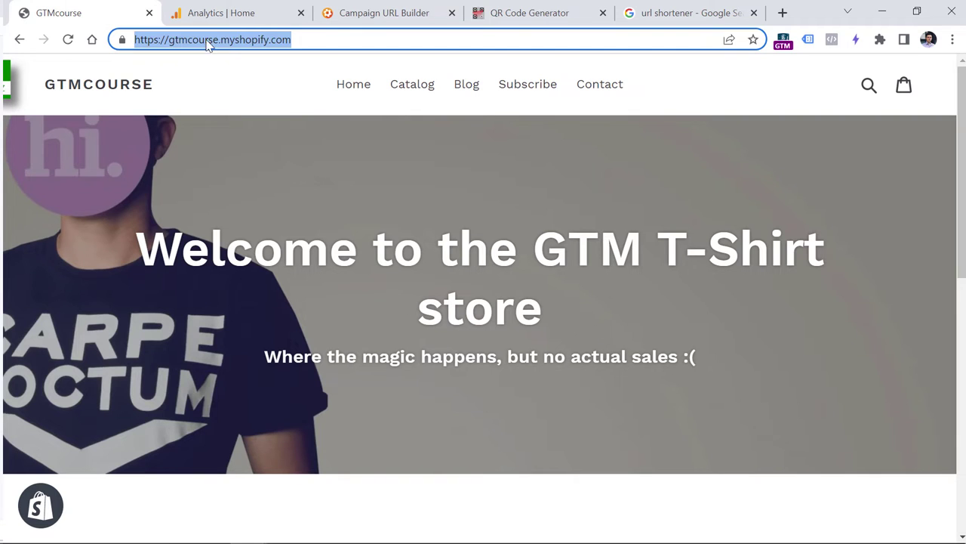
click(239, 38)
key(ctrl+a)
click(521, 15)
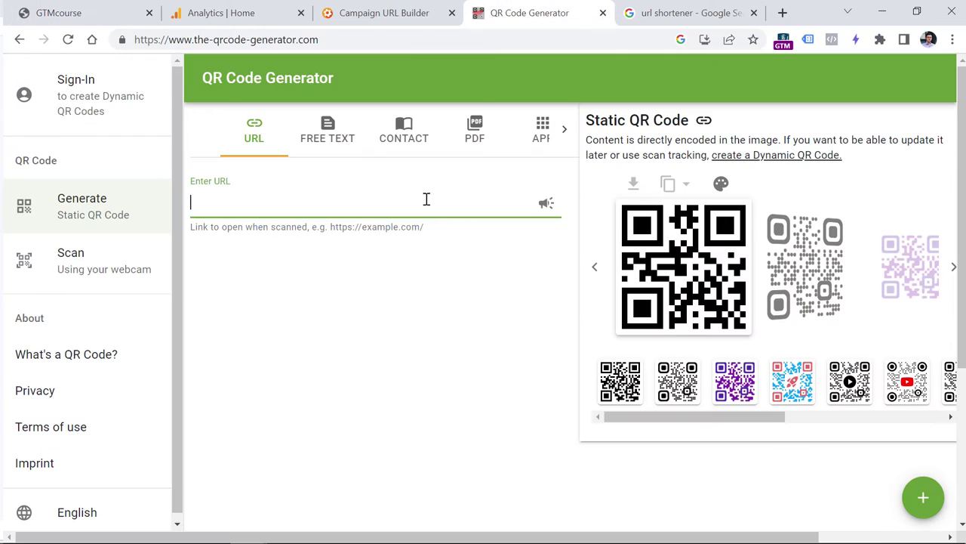
key(ctrl+v)
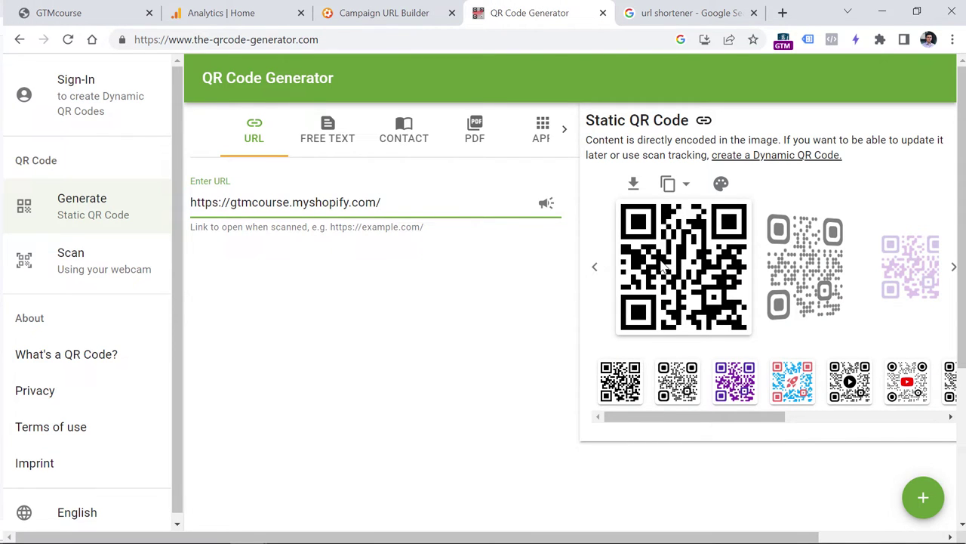
Copy the generated campaign URL from the Campaign URL Builder and replace the QR Code Generator's URL with it
click(383, 11)
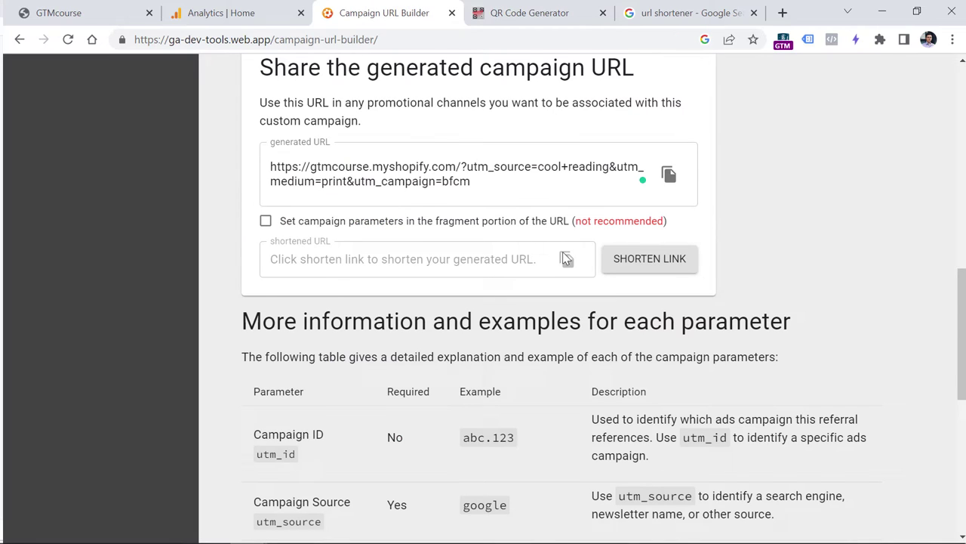
click(669, 175)
click(498, 13)
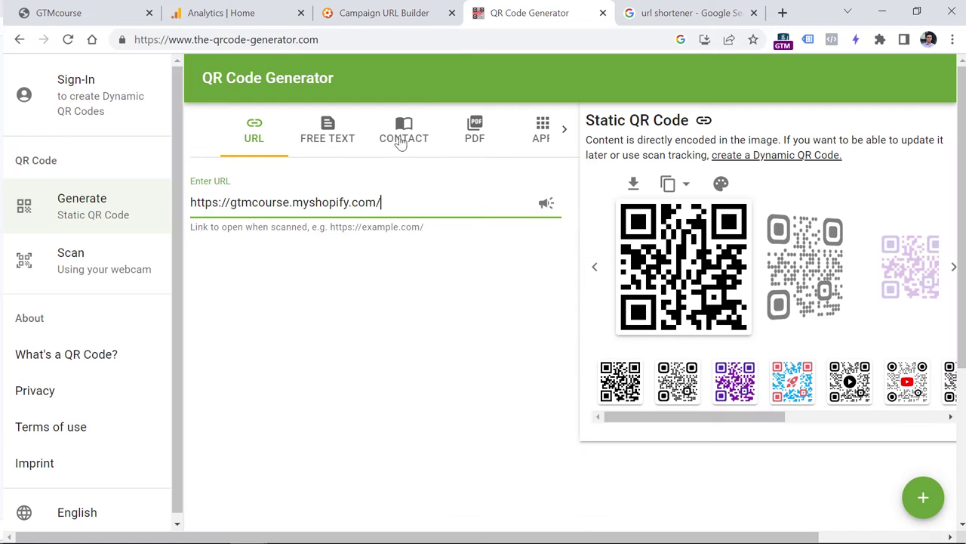
key(ctrl+a)
key(ctrl+v)
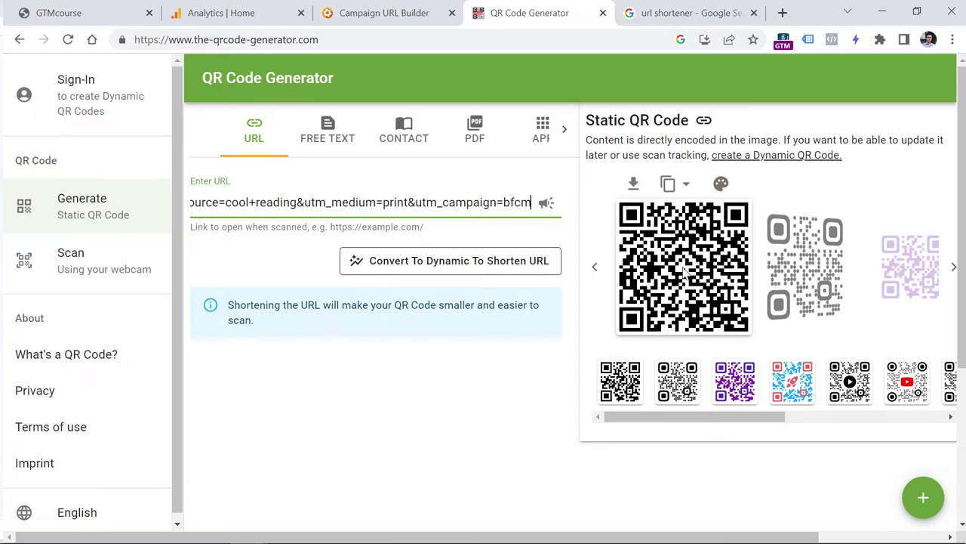
Append a long string of random characters to the QR code's URL and undo the addition
text(n3u29cn329cm2389cn23c8932nx2389xm327xn2398xb239)
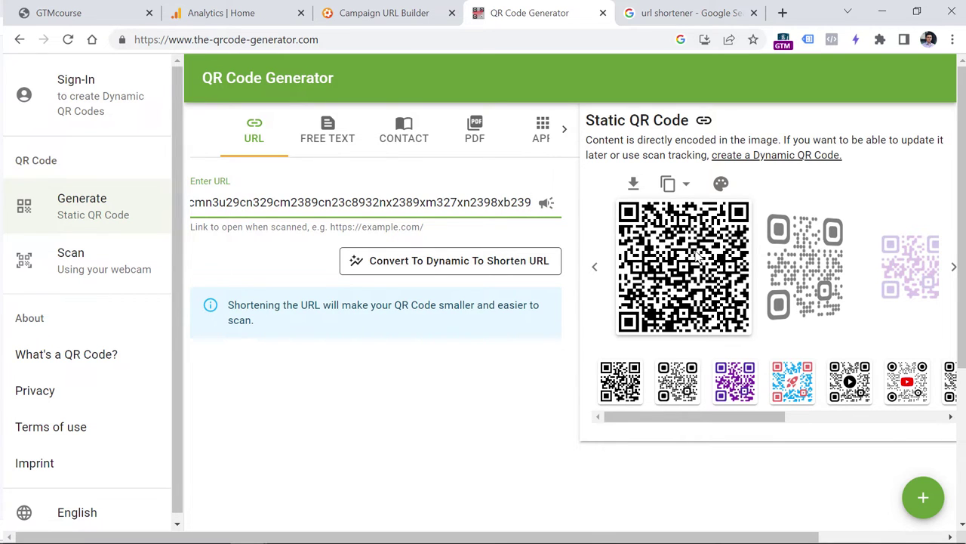
key(ctrl+z)
Select the QR code's URL, switch to the url shortener search results and open the shorturl.at site
drag(371, 201, 265, 202)
triple_click(266, 202)
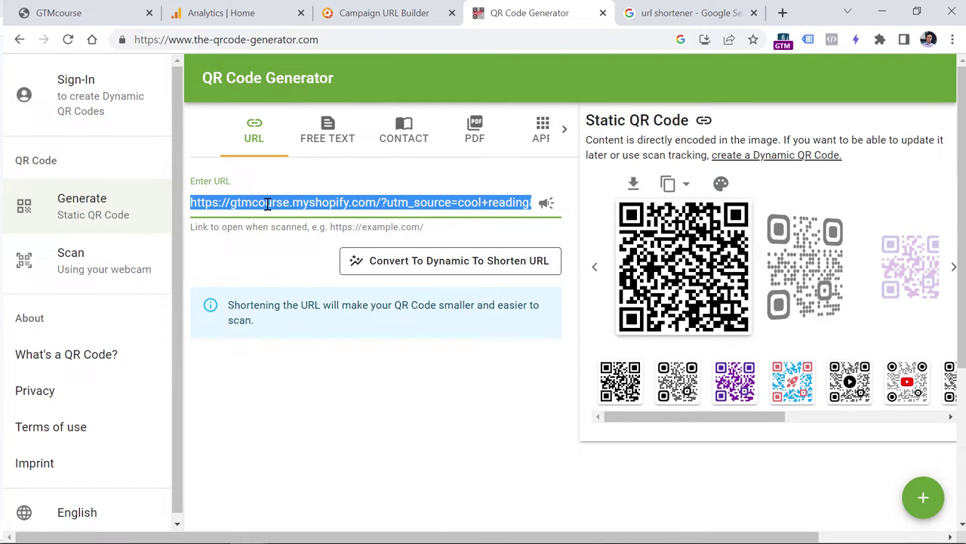
click(710, 11)
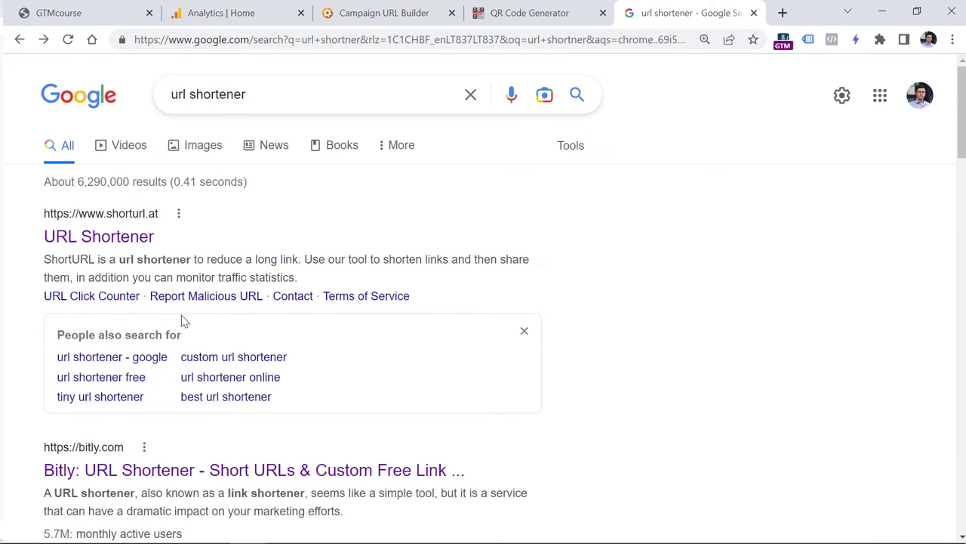
scroll(198, 237, down, 3)
scroll(219, 397, up, 3)
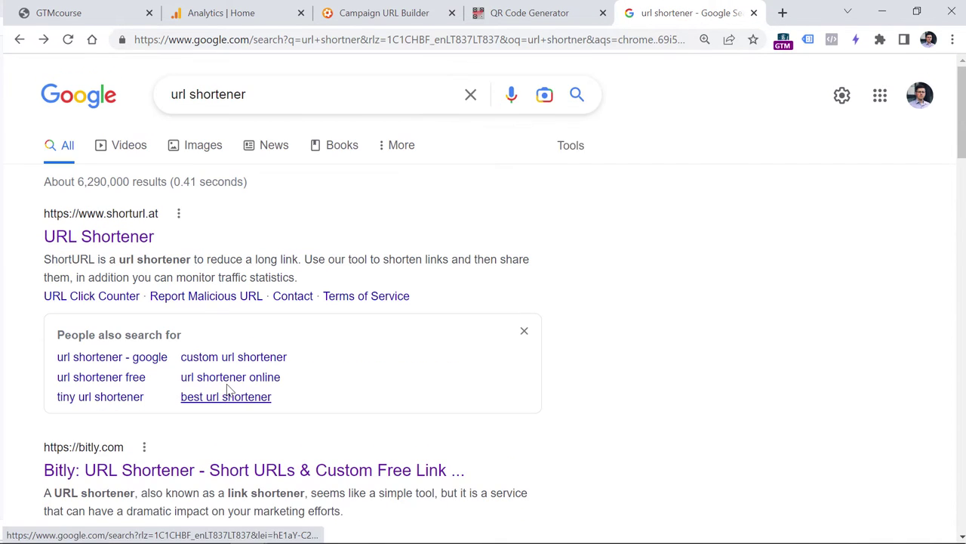
click(98, 243)
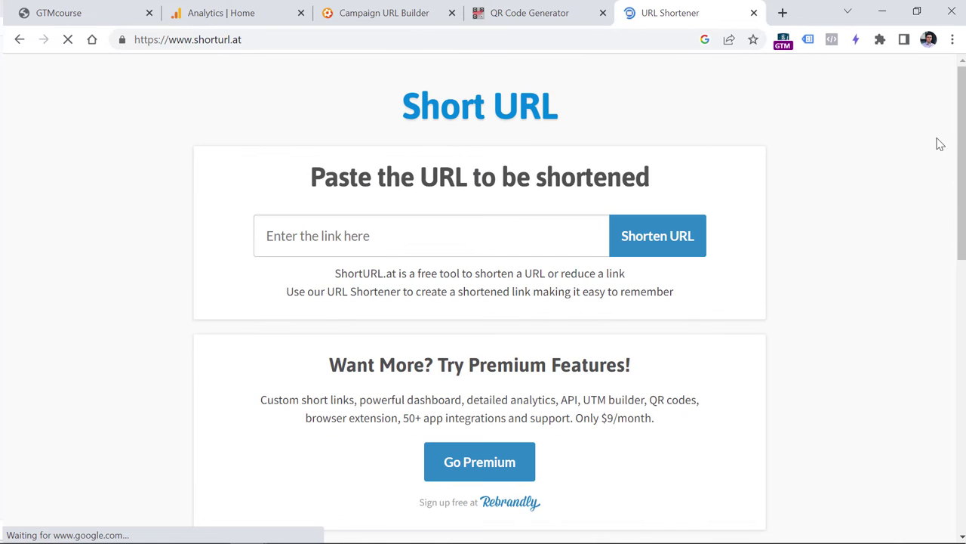
Paste the UTM-tagged campaign URL into ShortURL, shorten it and copy the shortened link
click(379, 235)
key(ctrl+v)
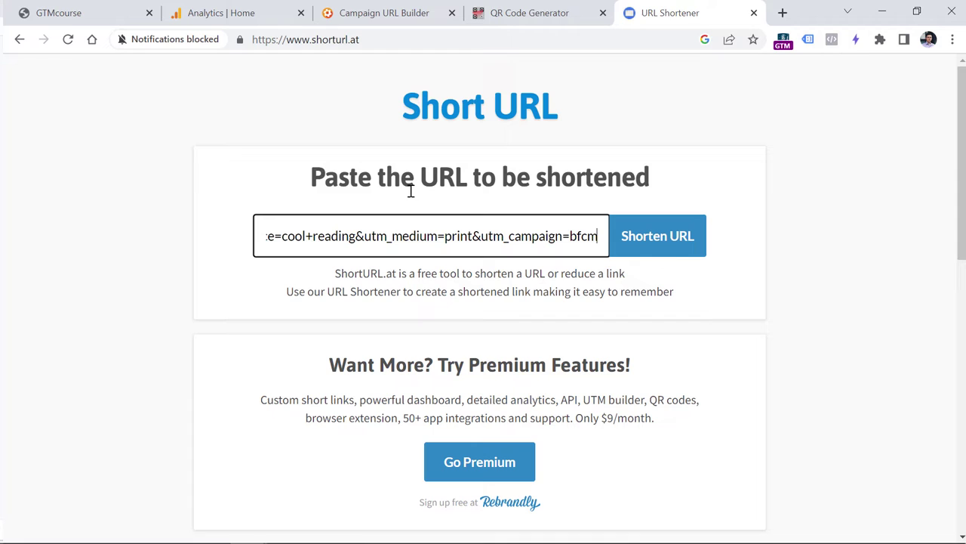
click(664, 243)
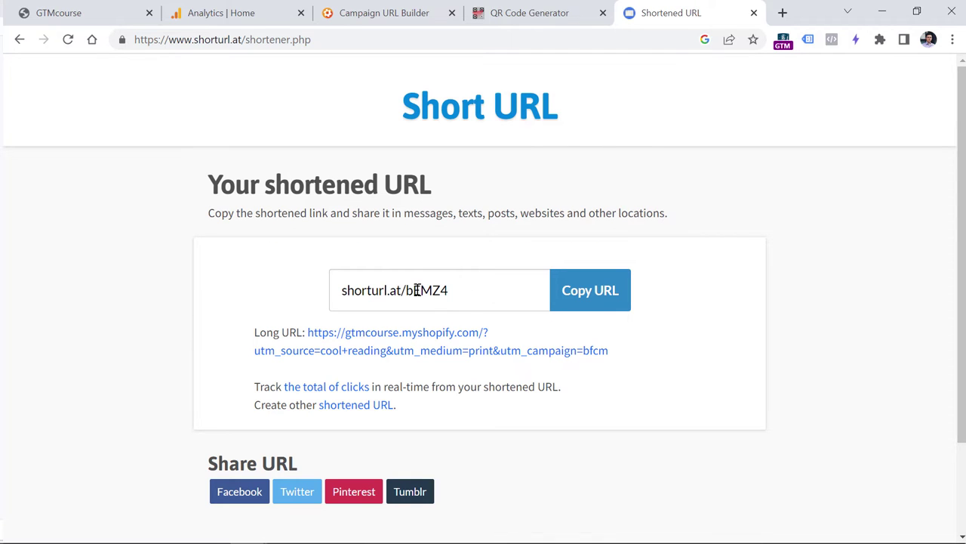
drag(465, 286, 340, 287)
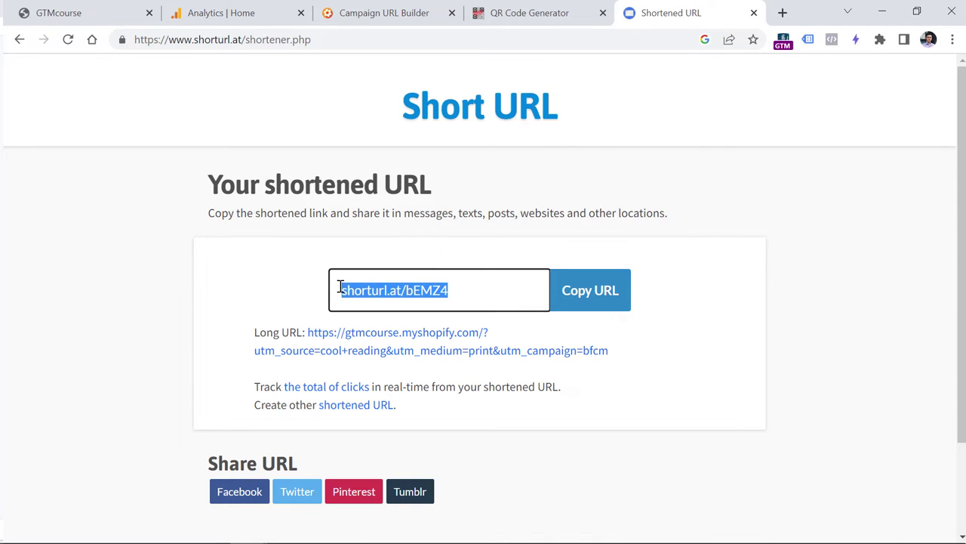
click(466, 291)
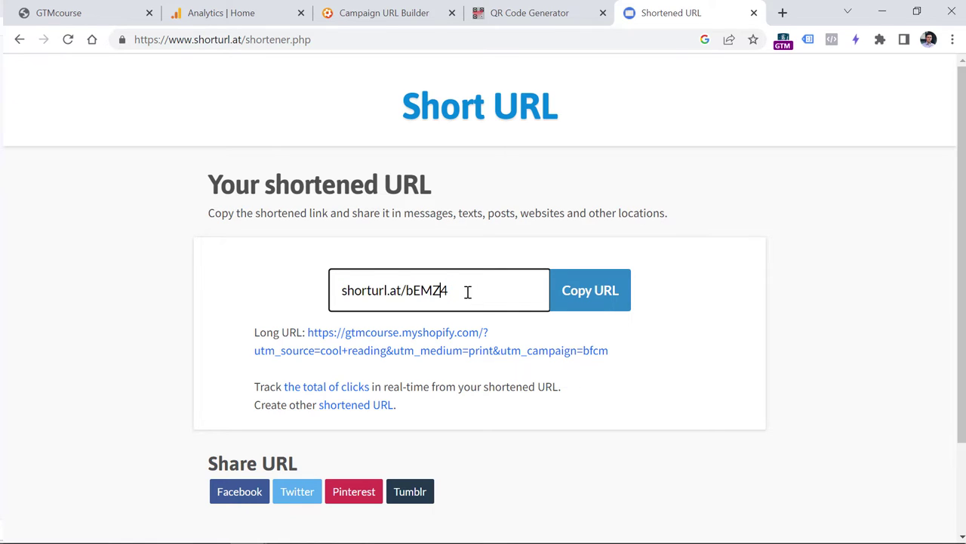
Open the shortened link in a new browser tab, check the UTM parameters in the resulting address and close it
click(783, 13)
key(ctrl+v)
key(Return)
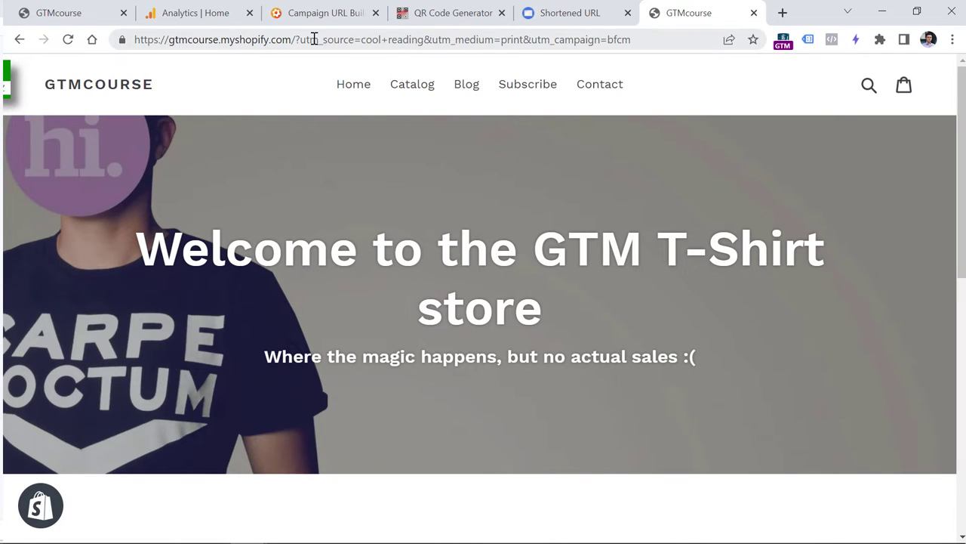
drag(296, 40, 320, 40)
drag(445, 44, 659, 53)
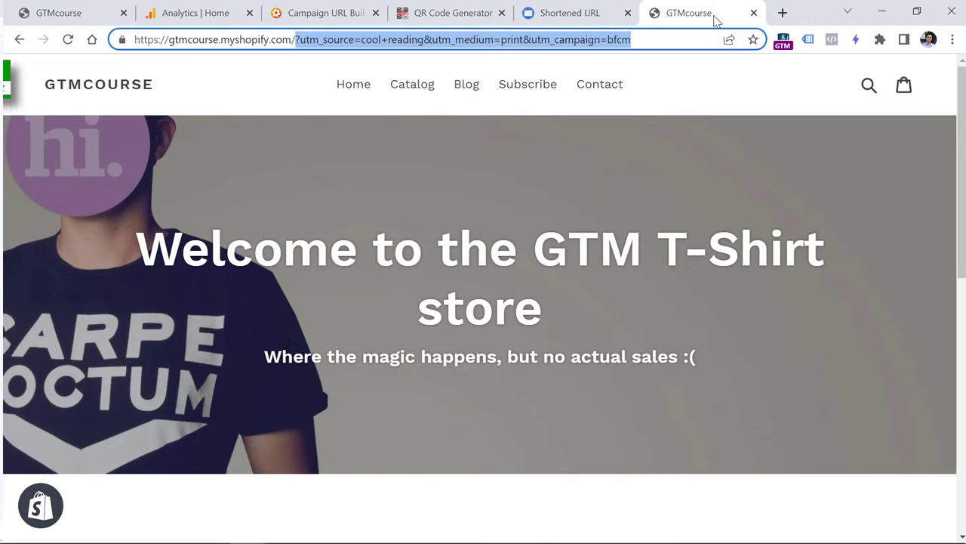
click(753, 13)
click(514, 14)
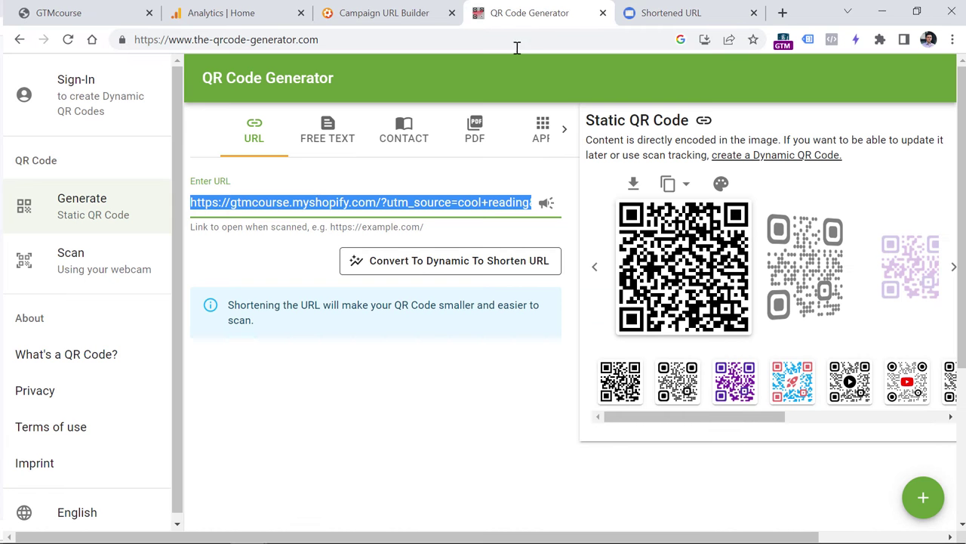
click(280, 203)
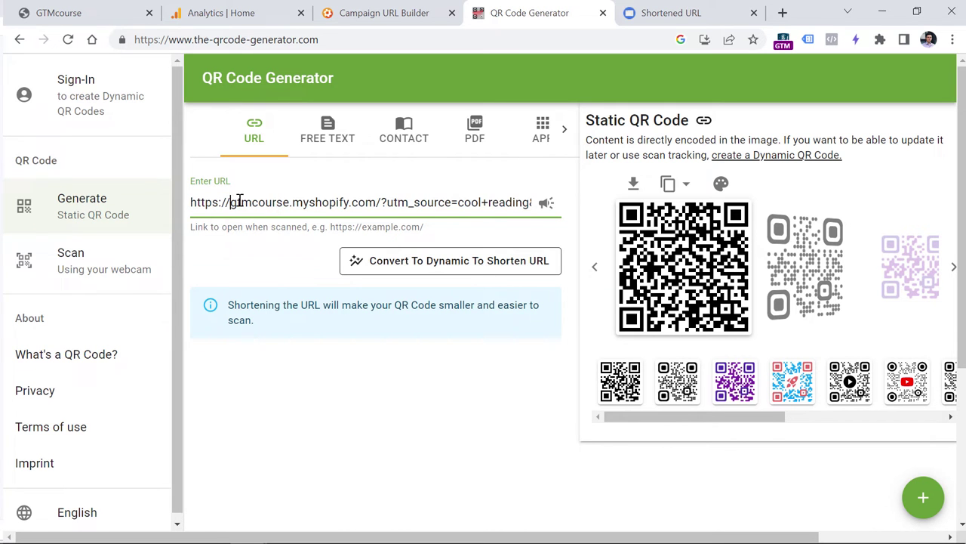
triple_click(229, 202)
key(ctrl+v)
click(444, 340)
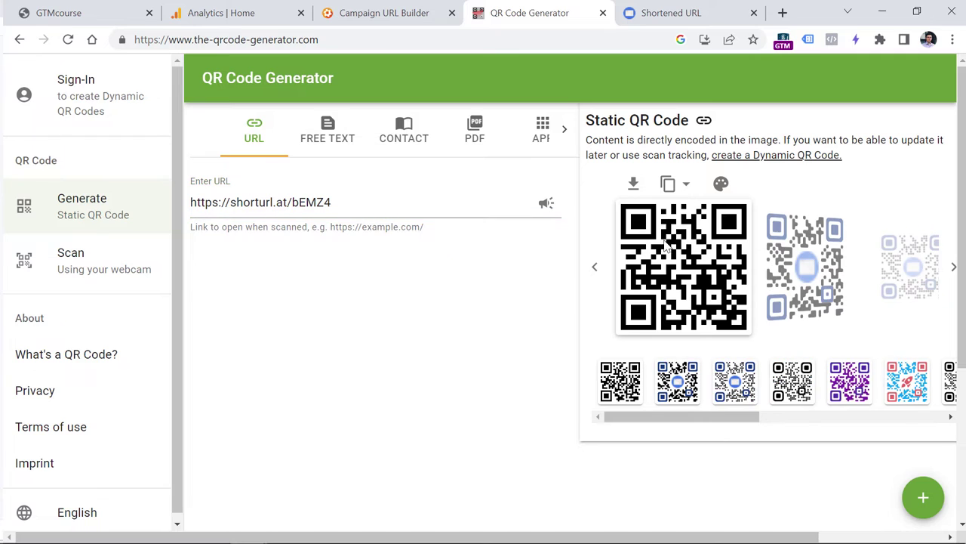
click(634, 186)
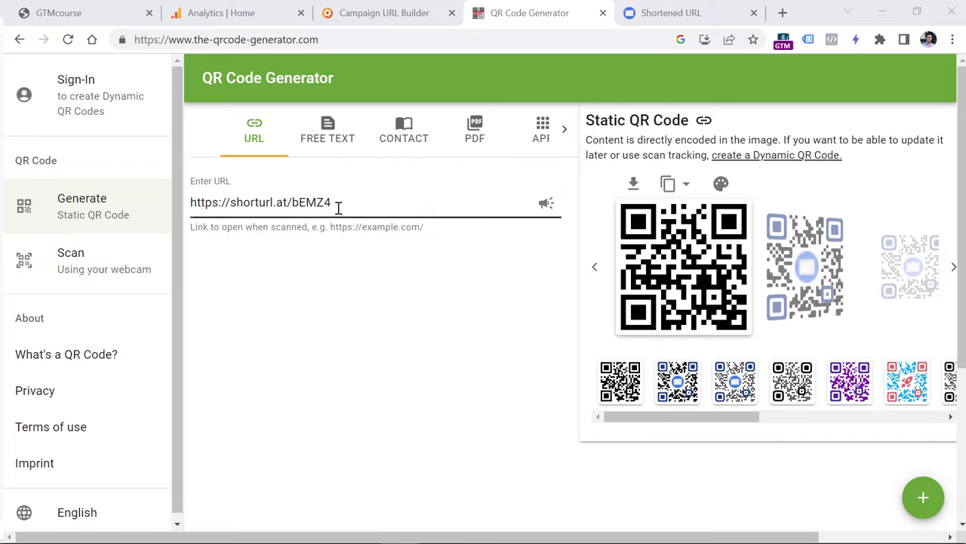
Copy the shortened link from the QR Code Generator and load it in place of the ShortURL result page
drag(335, 203, 191, 204)
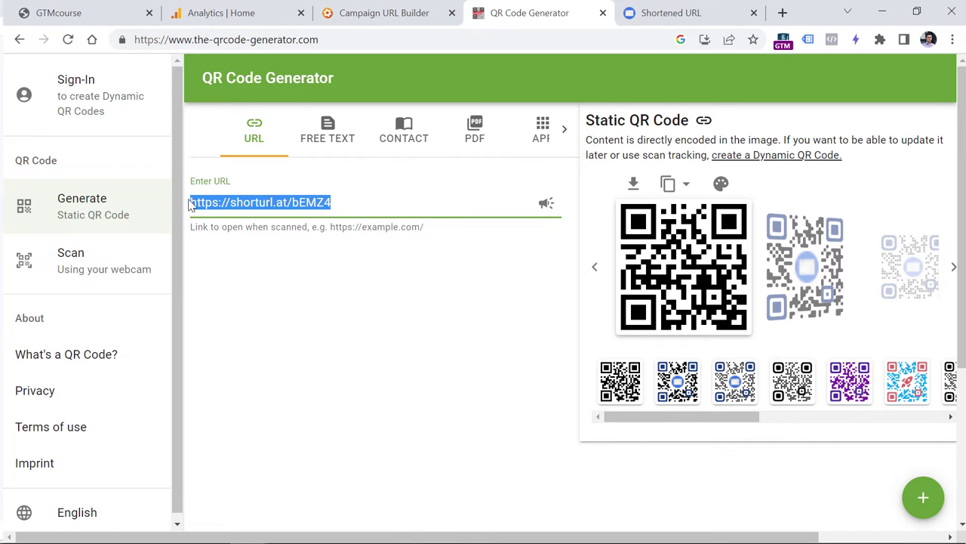
click(690, 11)
click(623, 45)
key(ctrl+v)
key(Return)
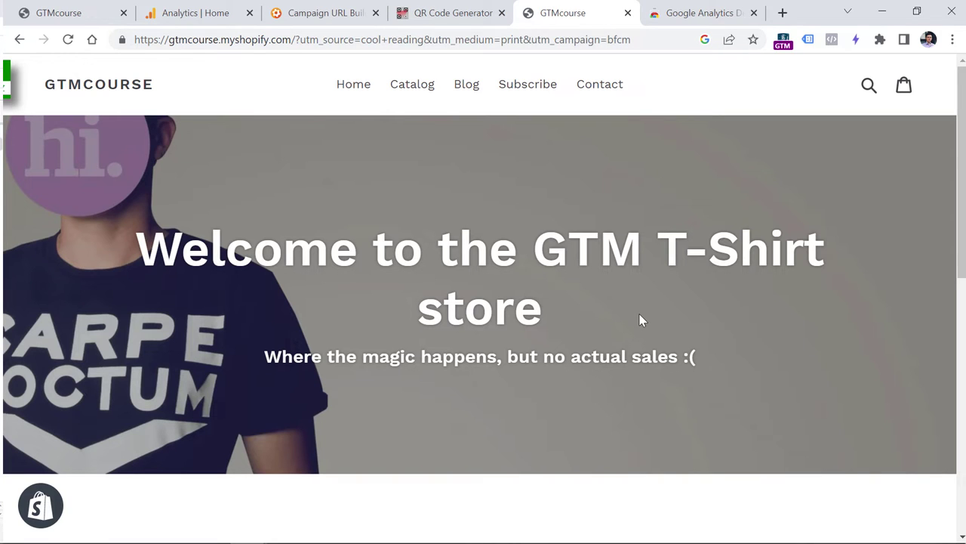
View the Google Analytics Debugger extension's store page, enable the extension on the GTMcourse store page and reload that page
click(677, 6)
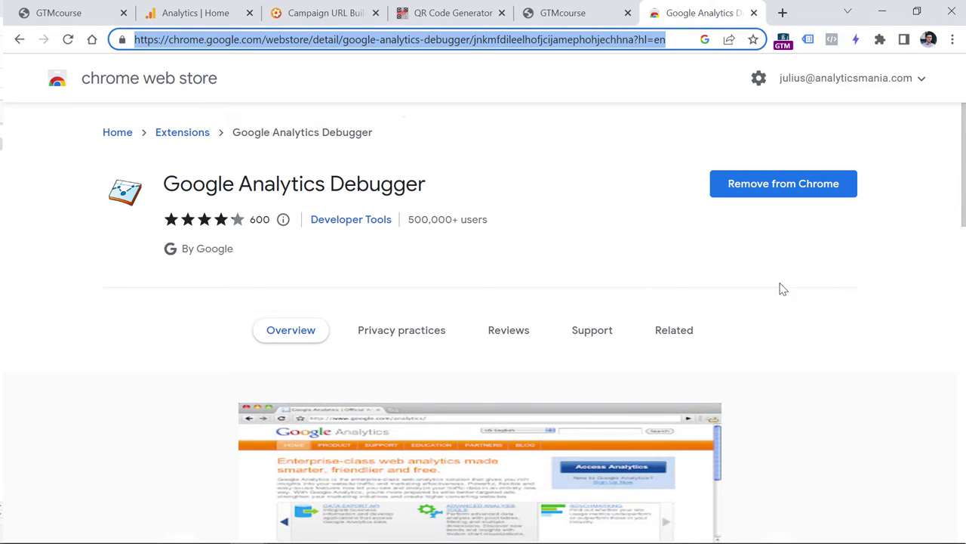
click(619, 19)
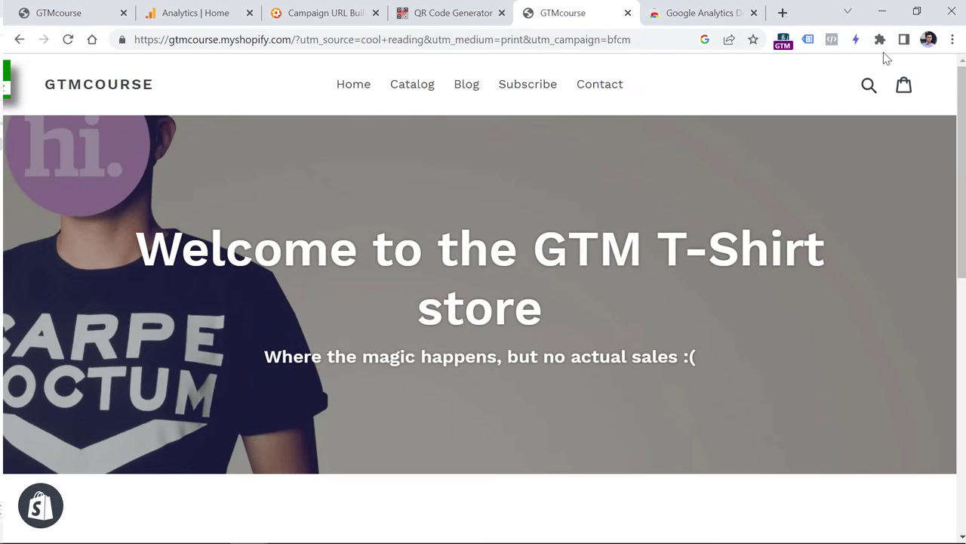
click(879, 40)
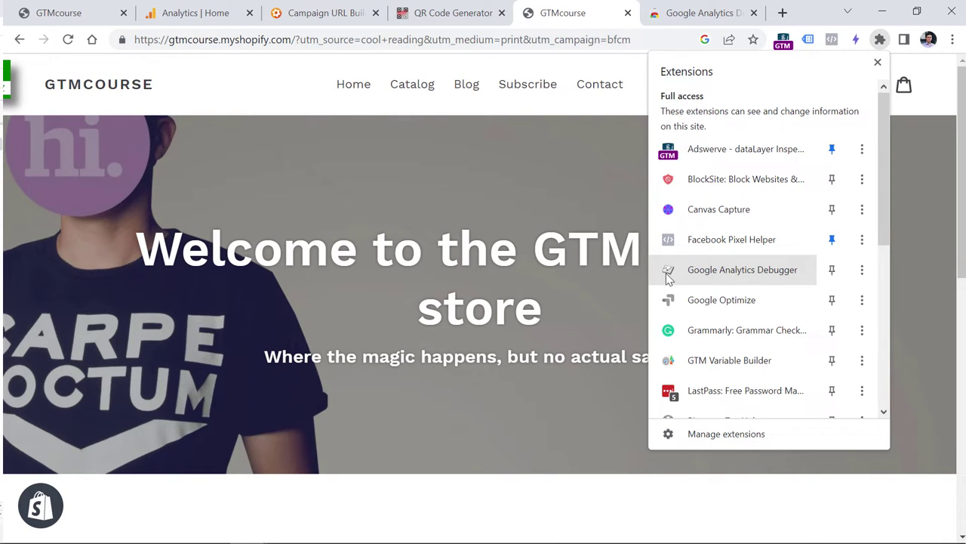
click(719, 276)
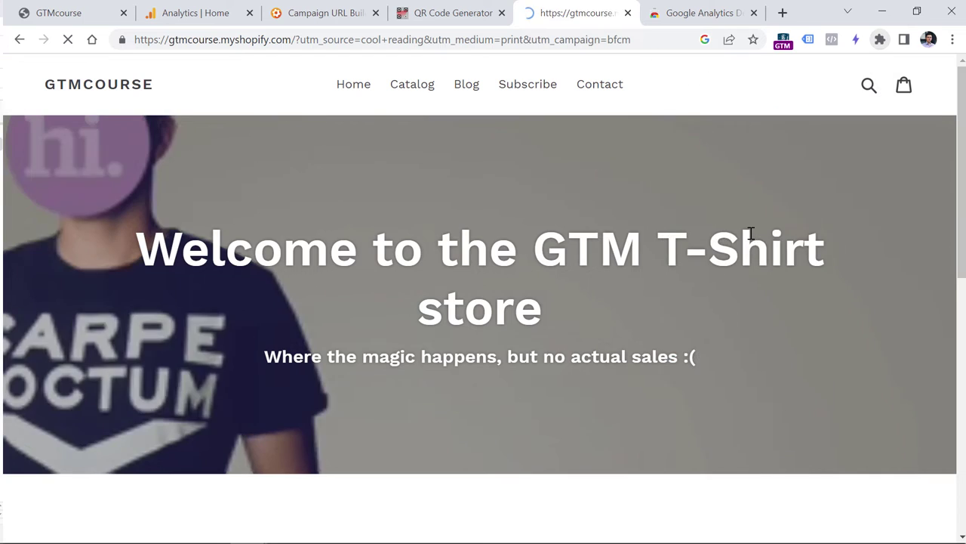
click(879, 40)
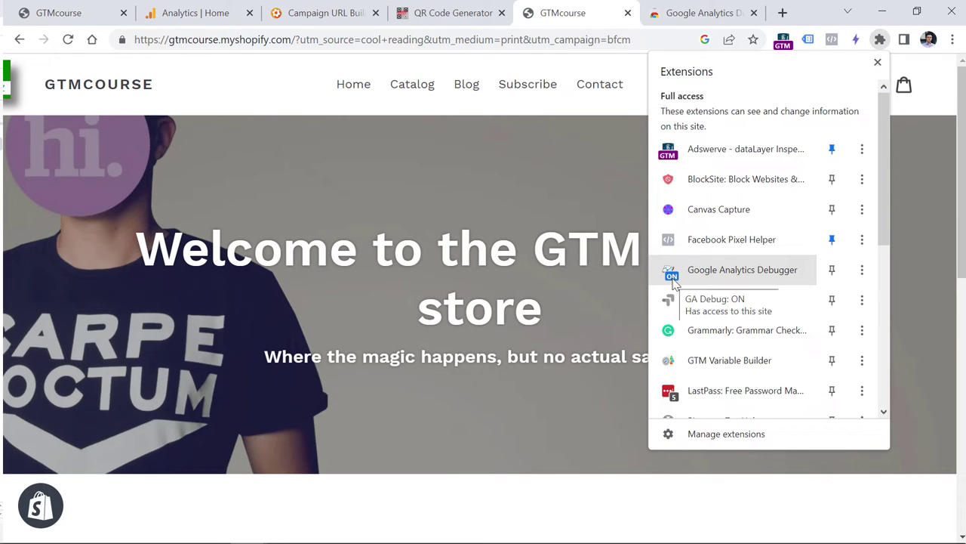
click(472, 196)
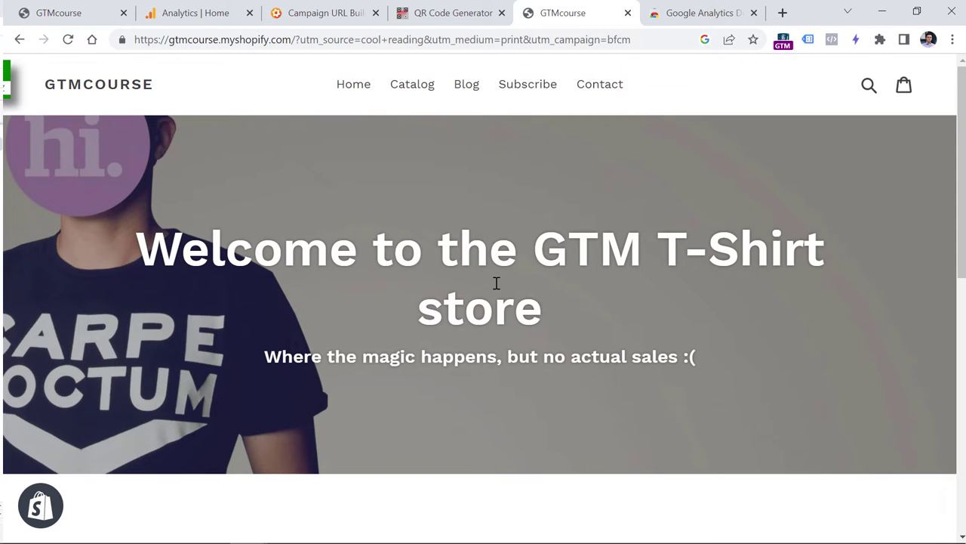
click(68, 39)
Open DebugView for the Analytics Mania demo (live) property in Google Analytics and check the debug device list
key(ctrl+2)
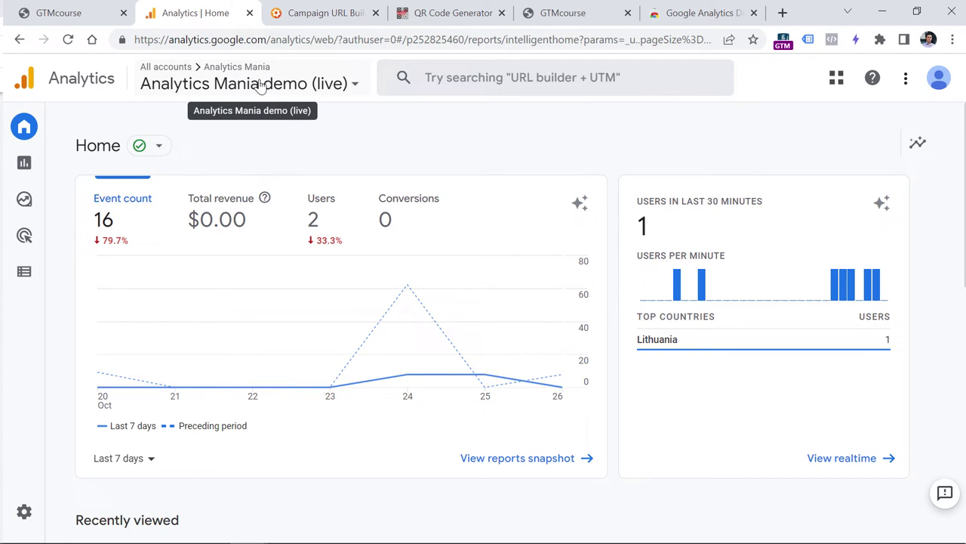
click(35, 276)
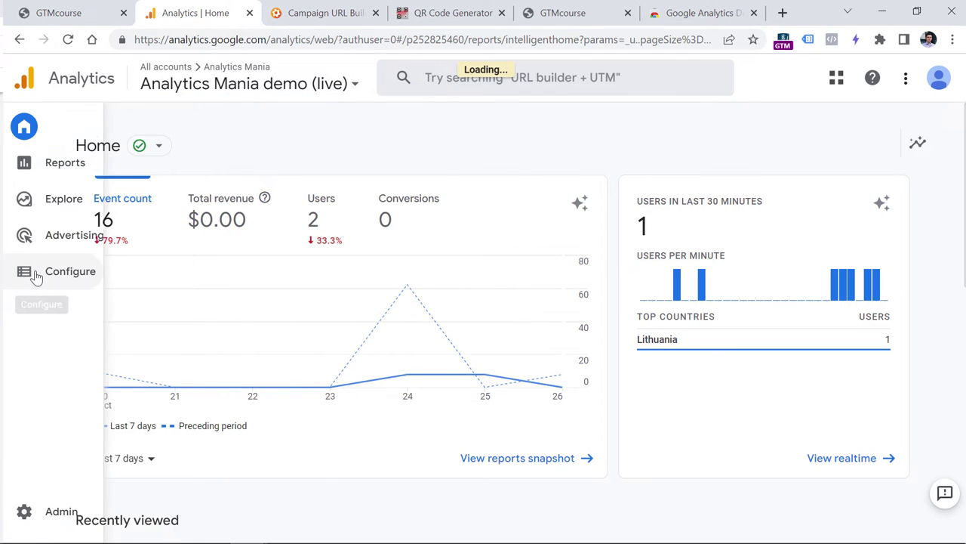
click(109, 239)
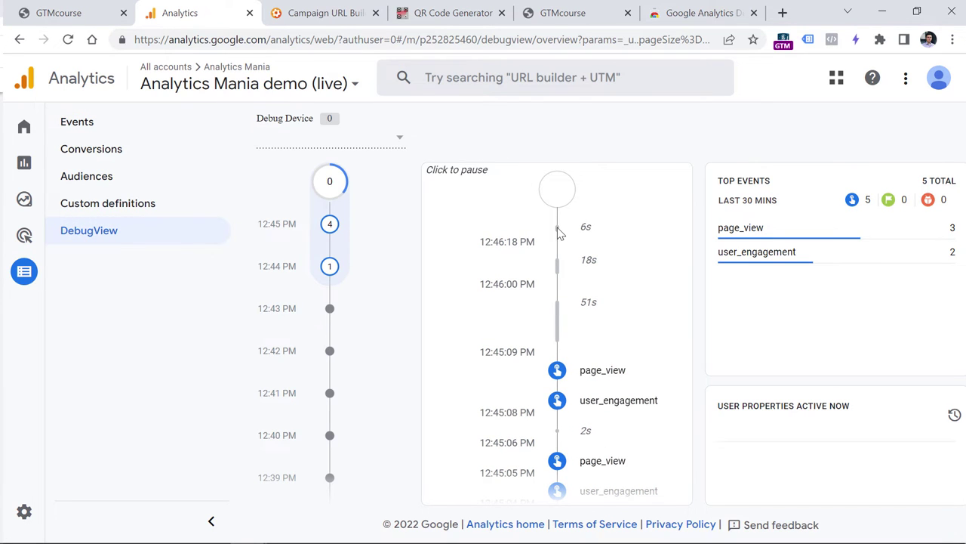
click(380, 141)
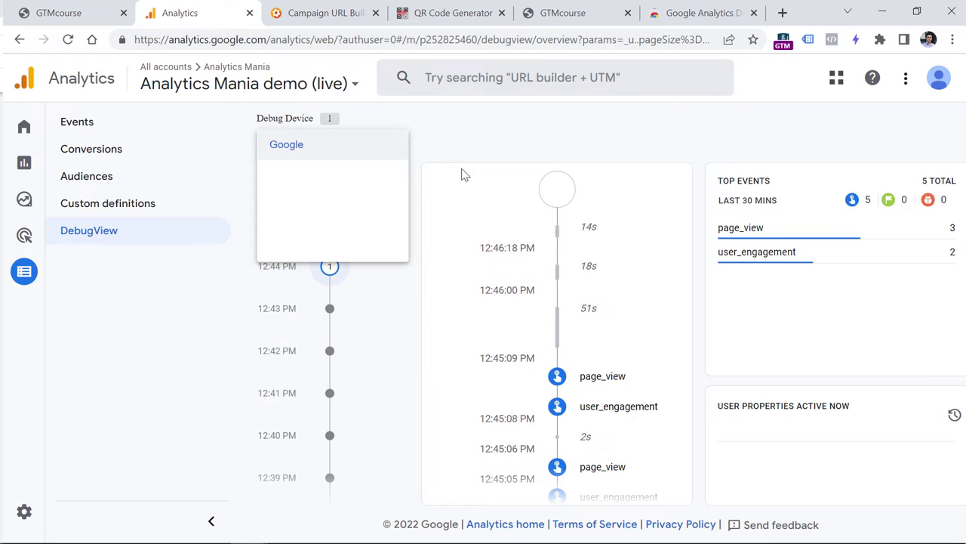
click(480, 148)
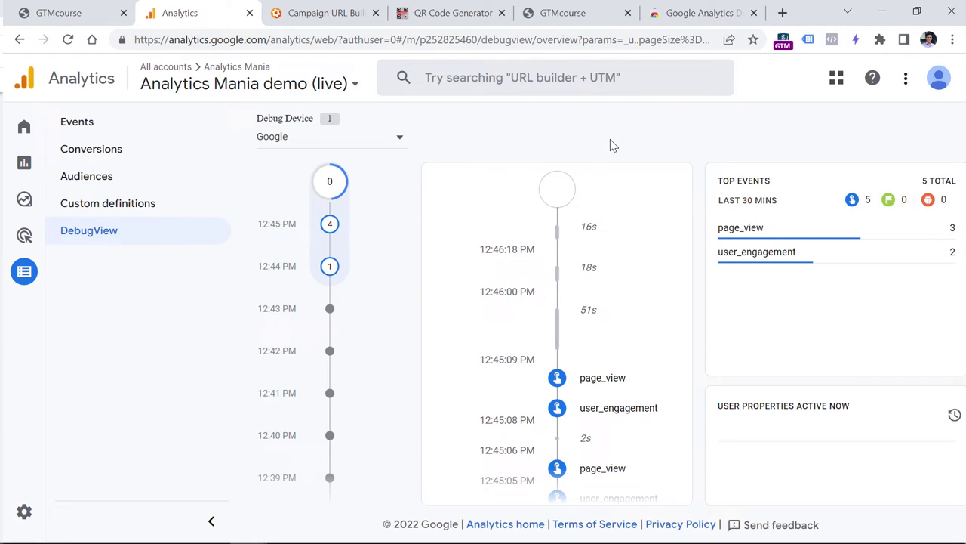
scroll(614, 244, down, 2)
scroll(615, 302, up, 2)
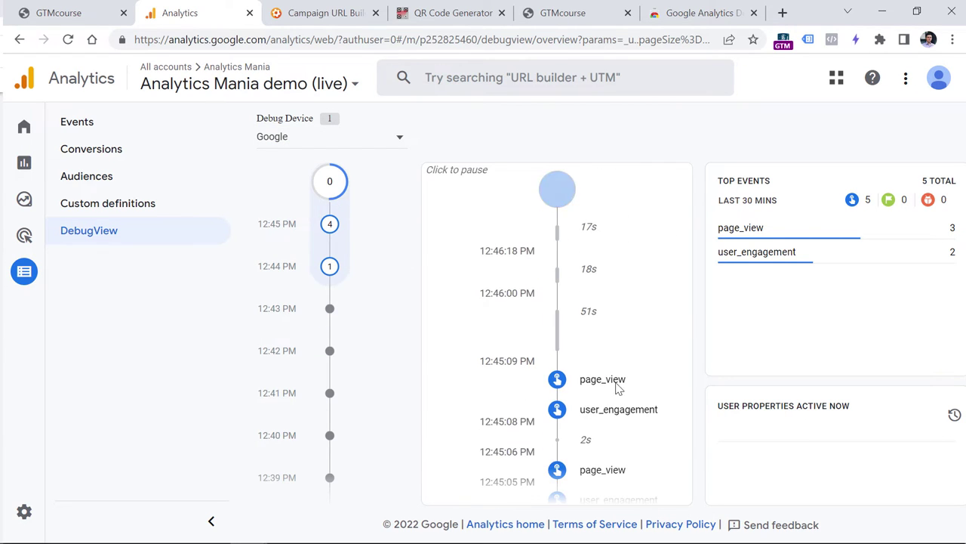
Inspect the campaign, medium and source parameters of the latest page_view event in DebugView and close its details
click(604, 377)
key(ctrl+minus)
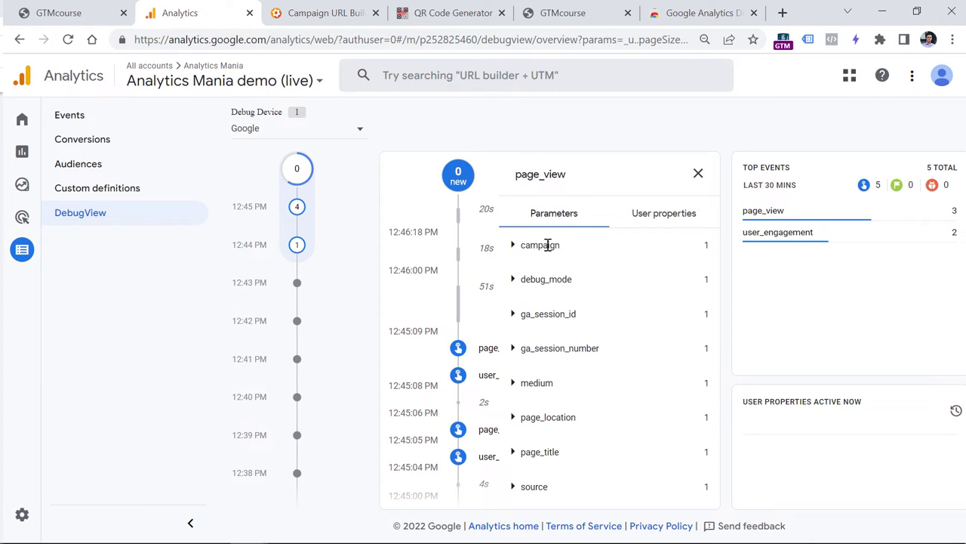
click(514, 246)
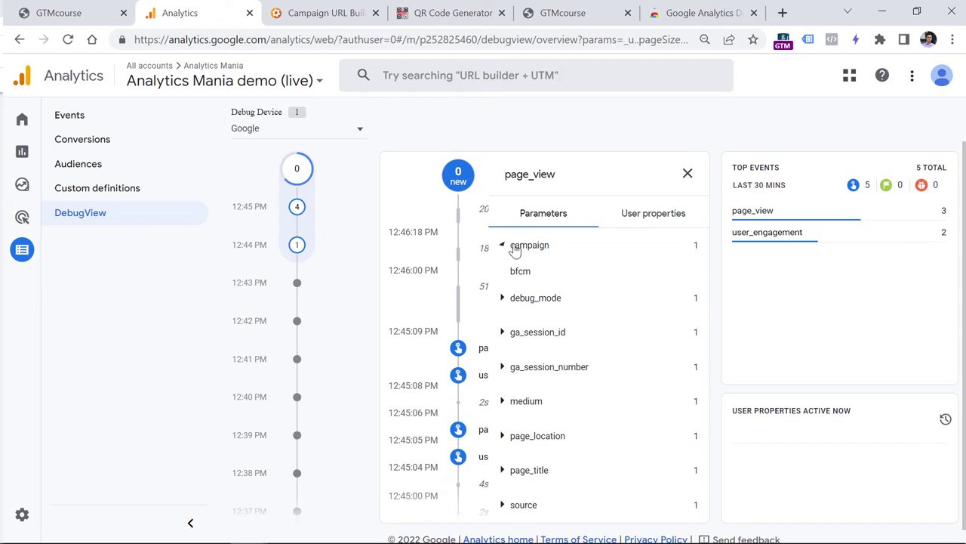
click(503, 246)
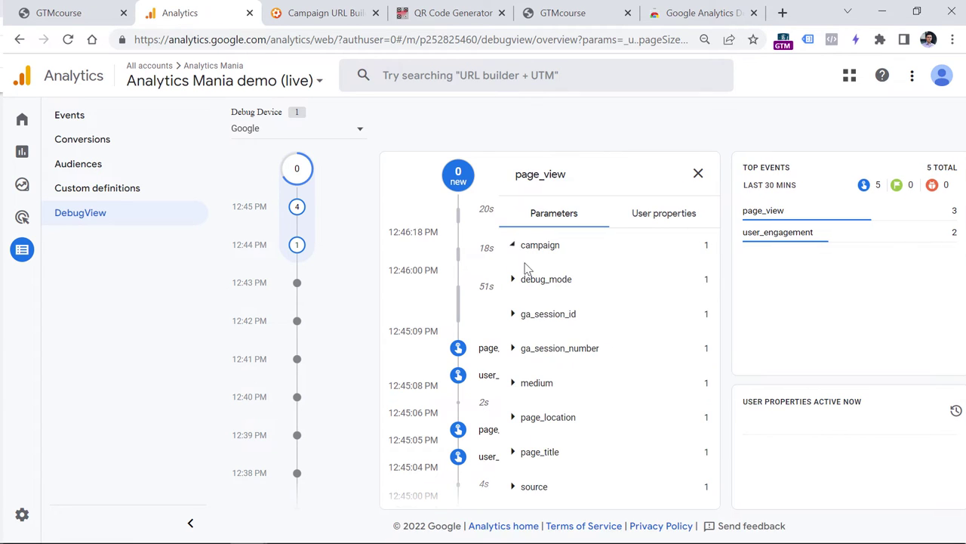
click(503, 383)
click(508, 383)
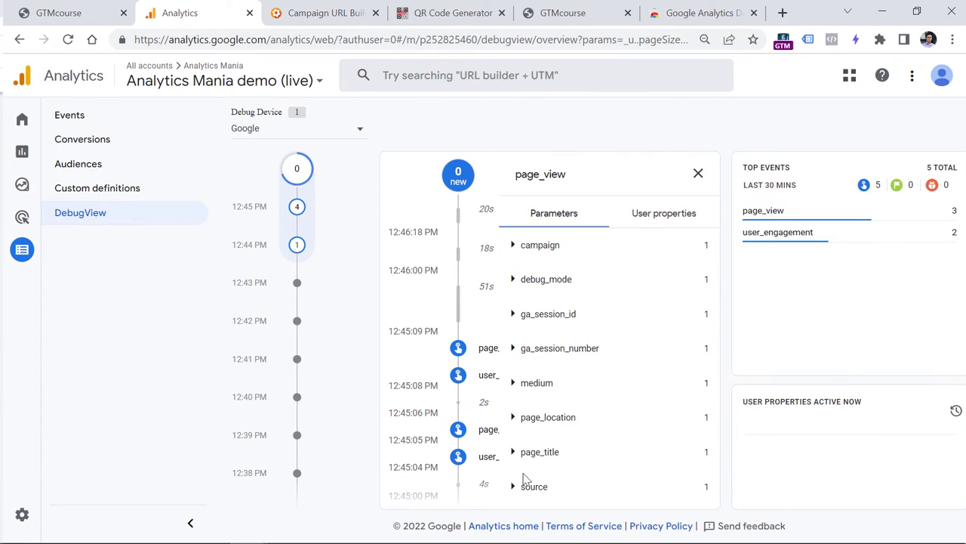
click(518, 487)
click(687, 160)
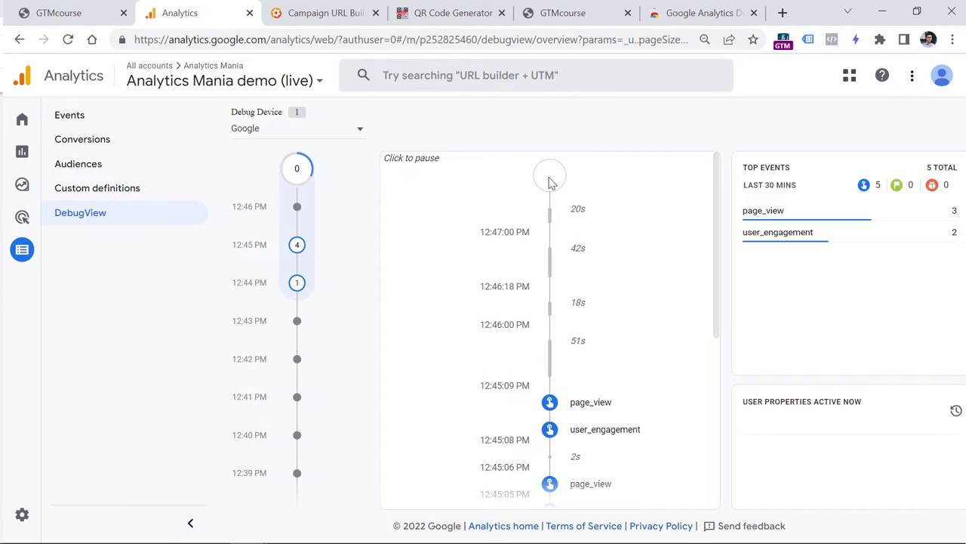
Open the Traffic acquisition report in the Acquisition section of the Analytics reports
click(43, 155)
click(56, 199)
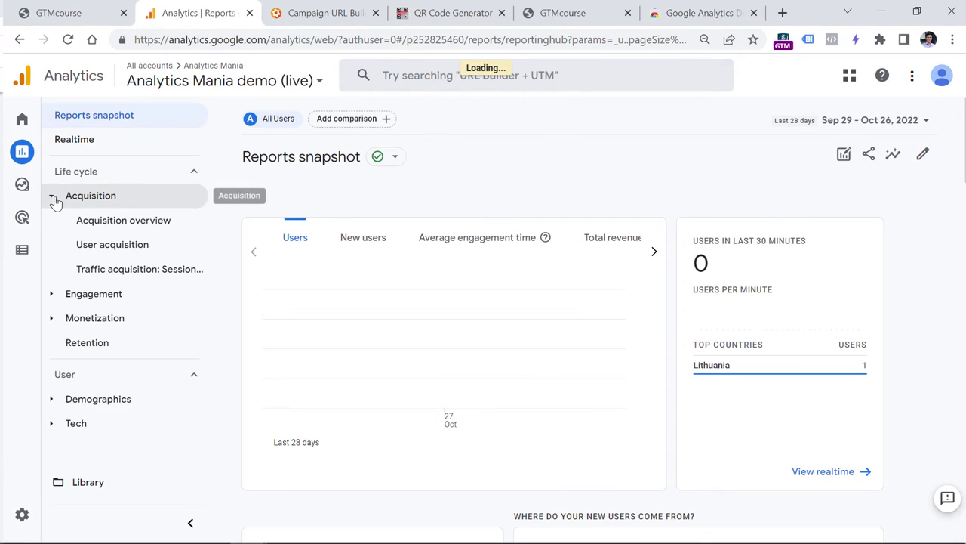
click(143, 272)
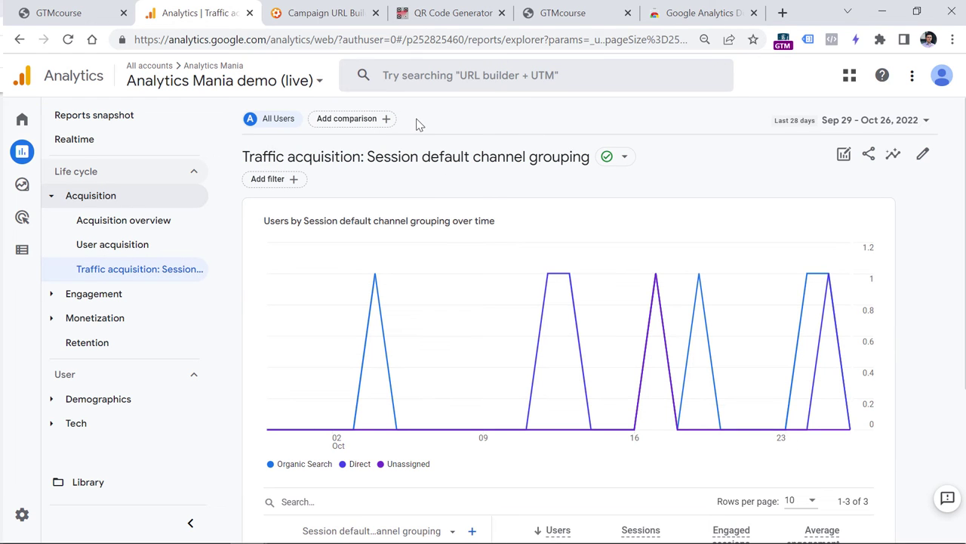
Compare the default channel grouping rows in the traffic table with the campaign medium entered in the Campaign URL Builder
scroll(477, 204, down, 3)
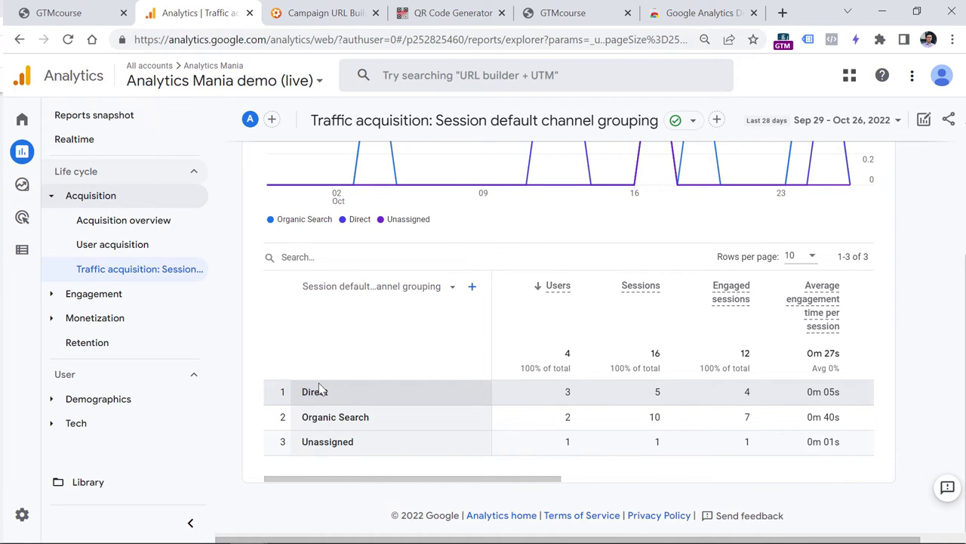
key(ctrl+Tab)
drag(287, 296, 245, 296)
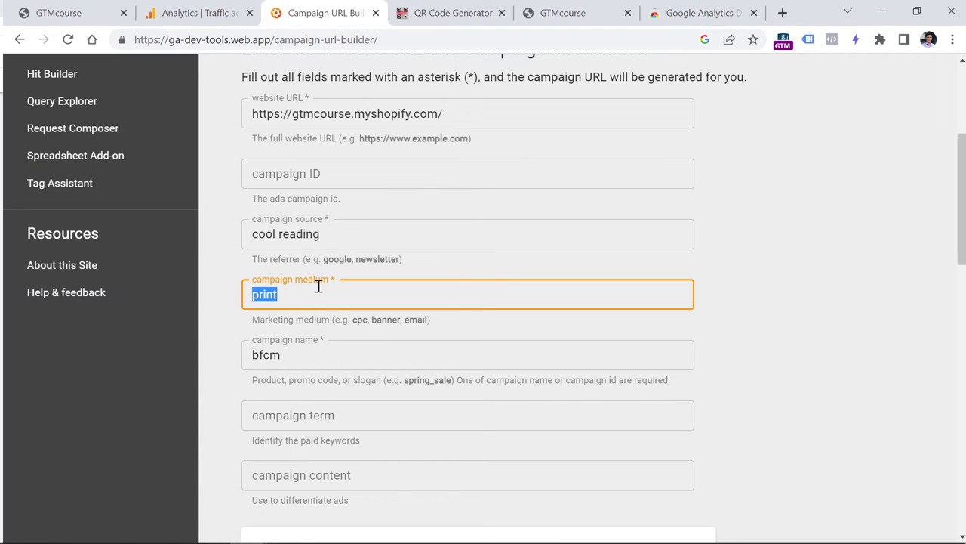
click(202, 9)
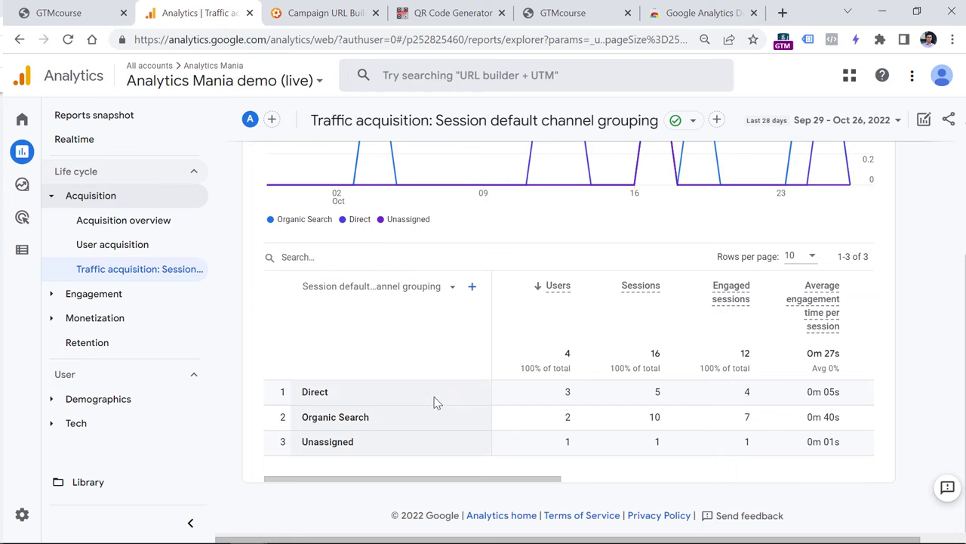
Switch the traffic table's primary dimension to Session source / medium and inspect the source and medium of the test2 / test1 row
click(379, 293)
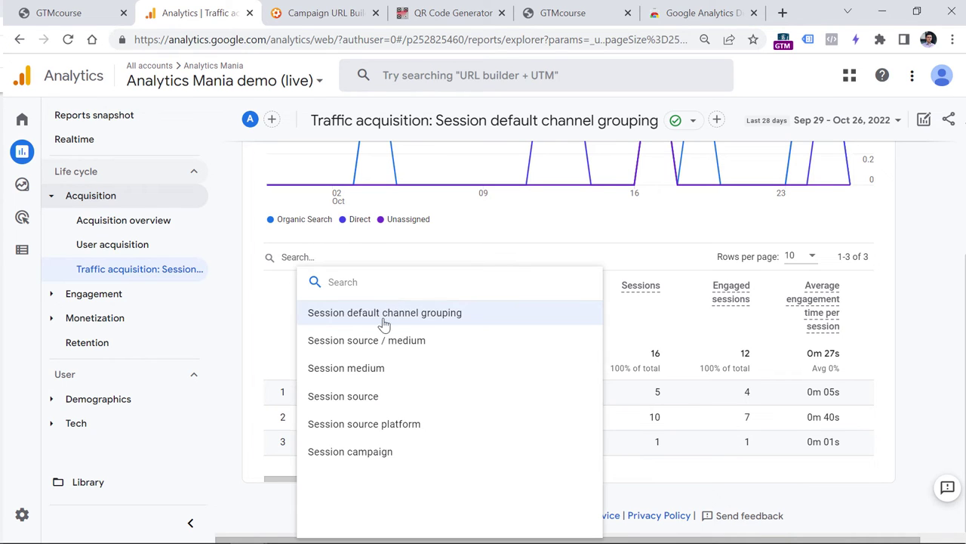
click(610, 272)
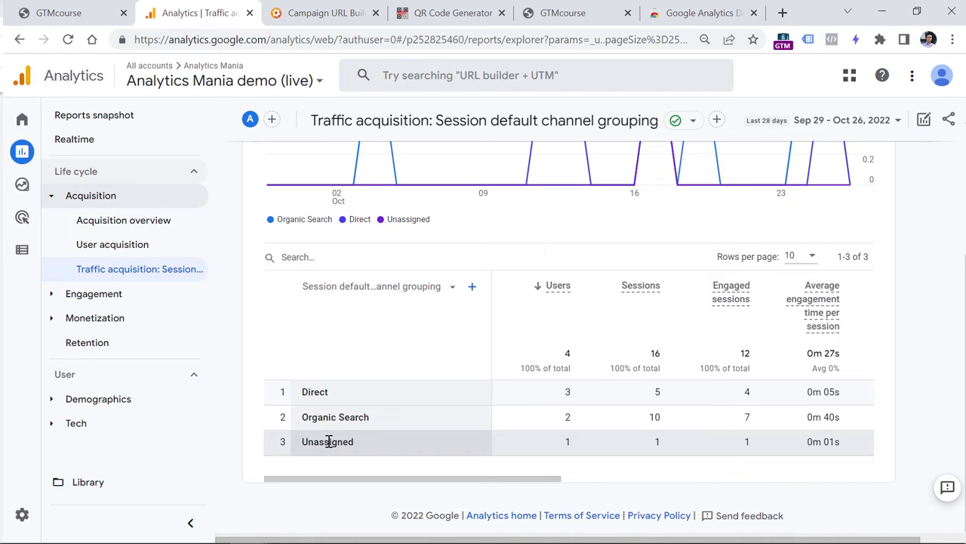
click(402, 290)
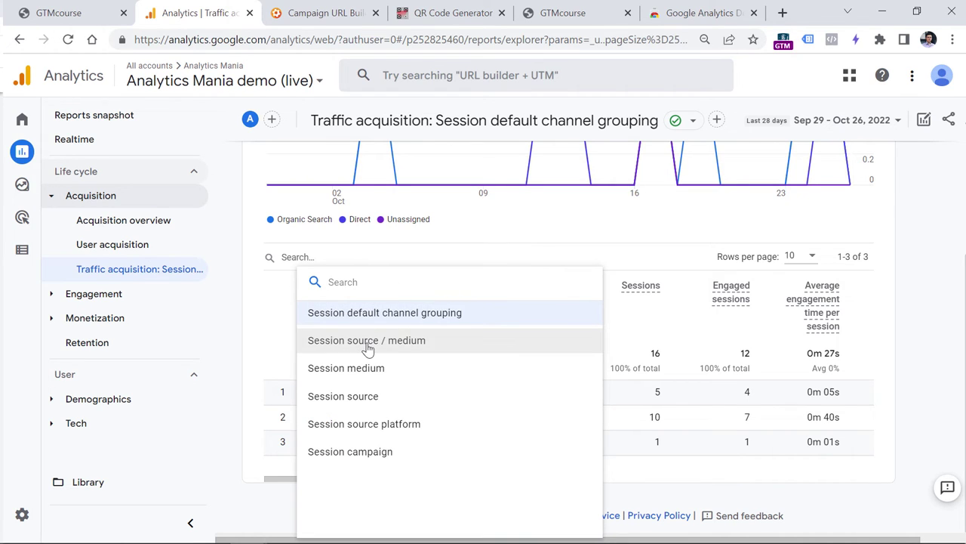
click(369, 343)
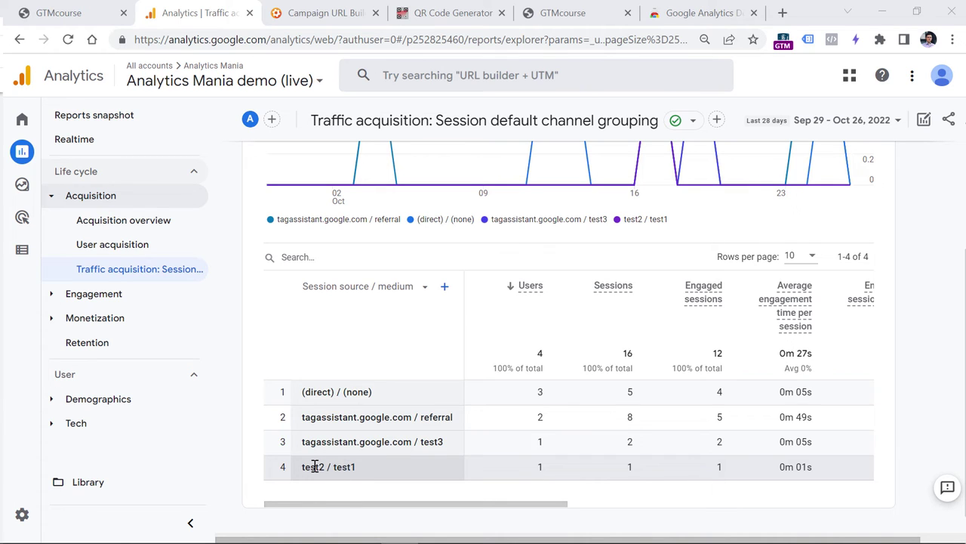
double_click(348, 467)
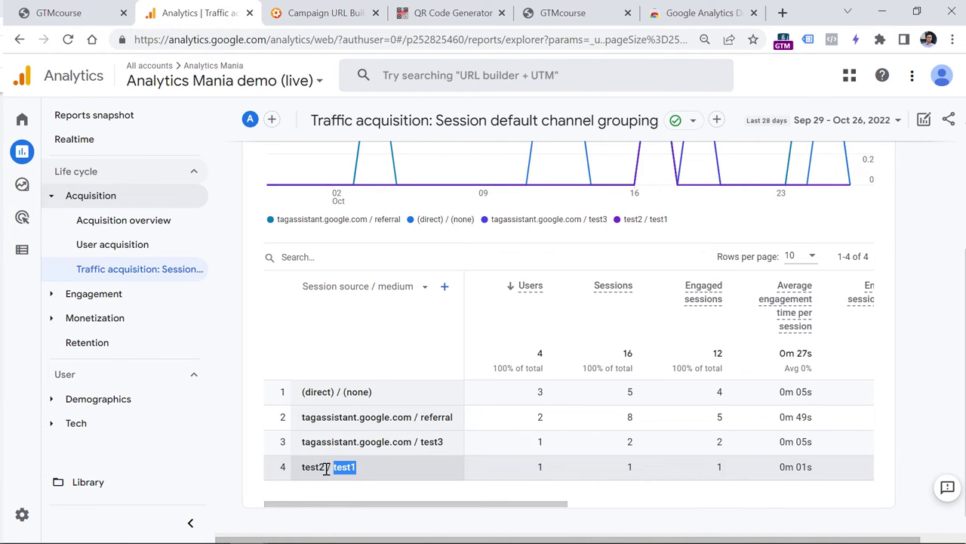
double_click(314, 466)
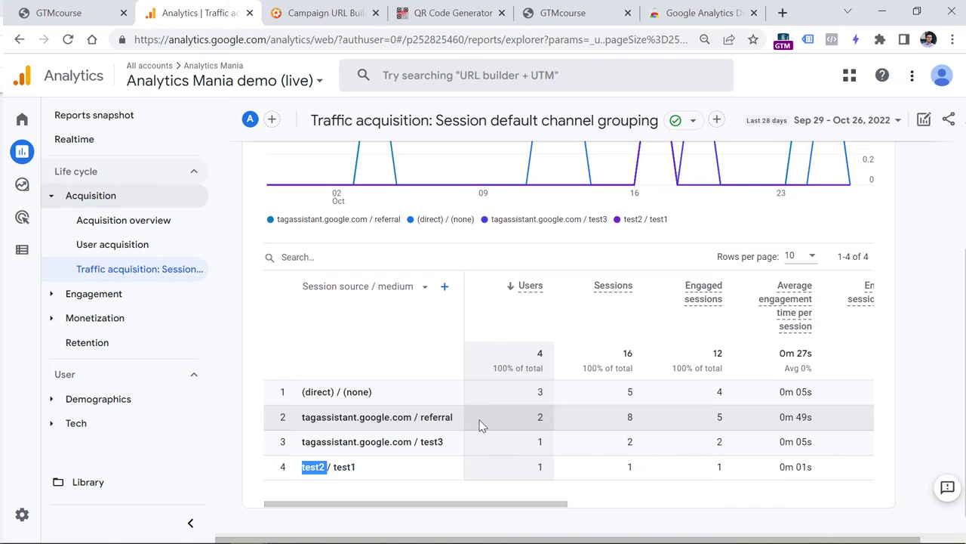
click(361, 467)
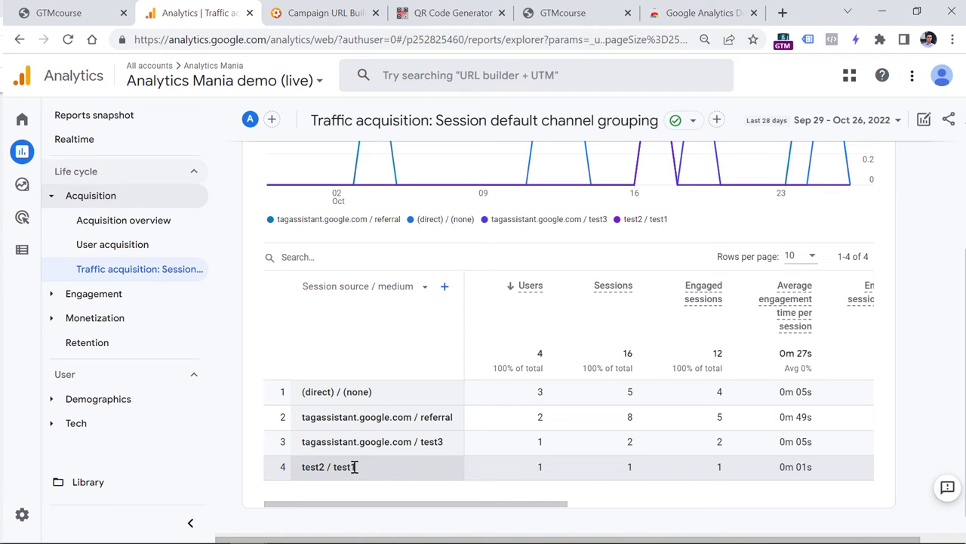
Examine the UTM parameters in the GTMcourse store page's address and return to the Analytics report
click(588, 9)
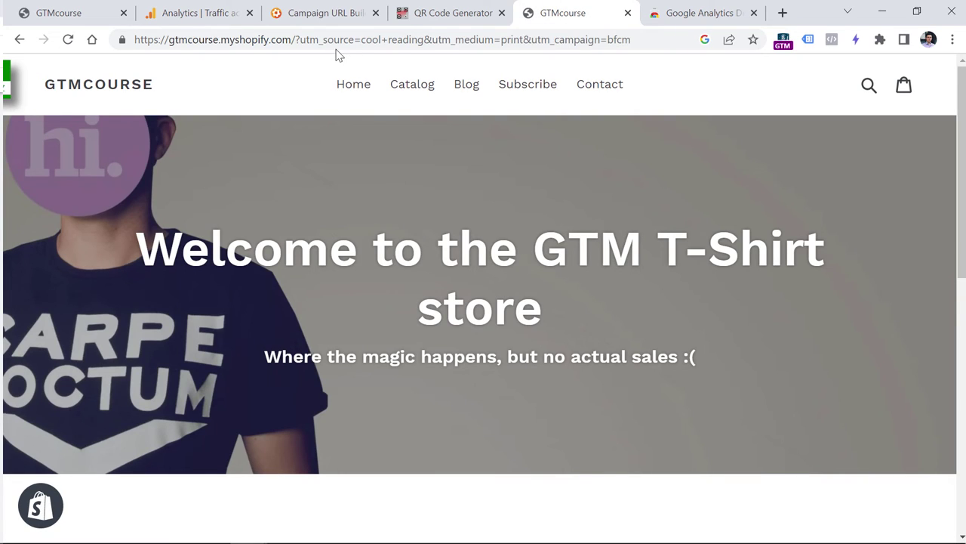
drag(300, 42, 668, 40)
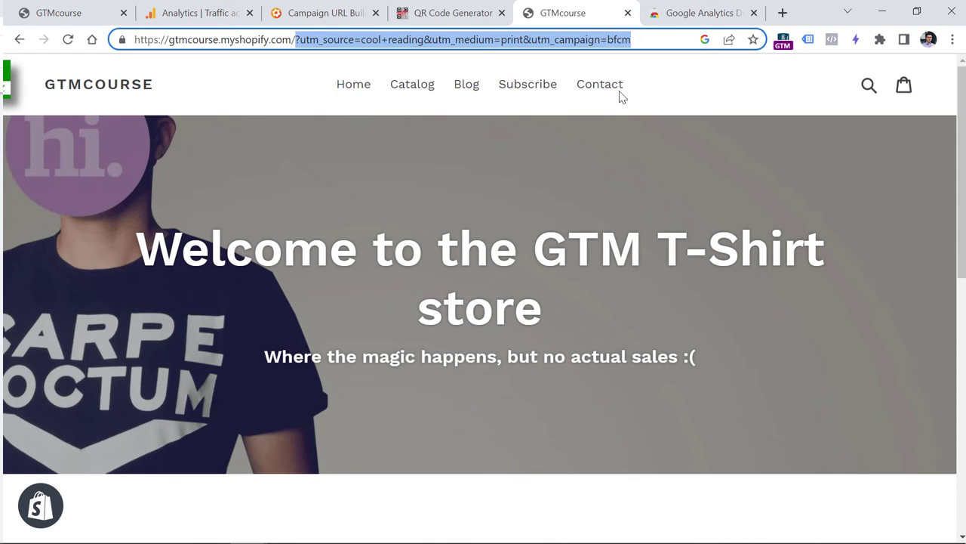
click(202, 9)
Check the date range and the data quality status of the Traffic acquisition report
scroll(491, 298, up, 3)
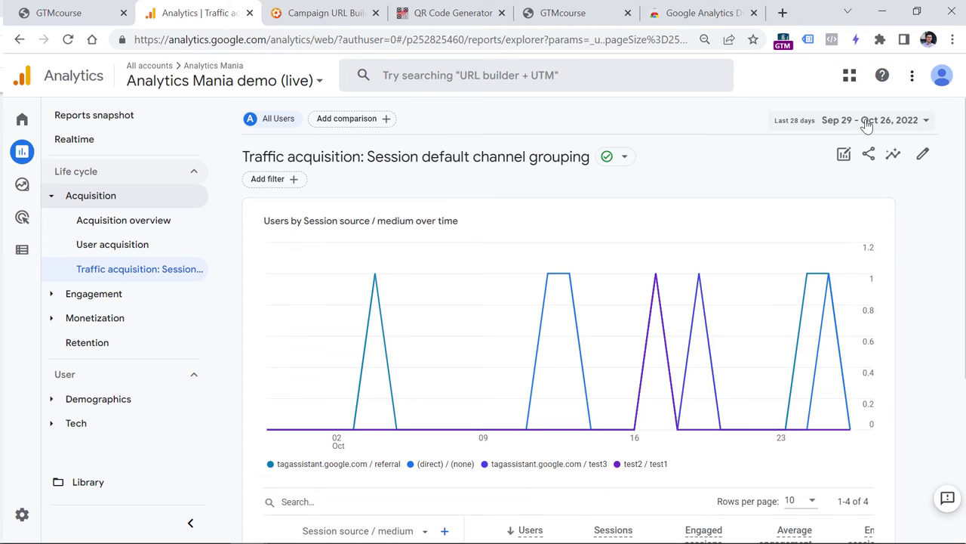
mouse_move(19, 513)
click(625, 160)
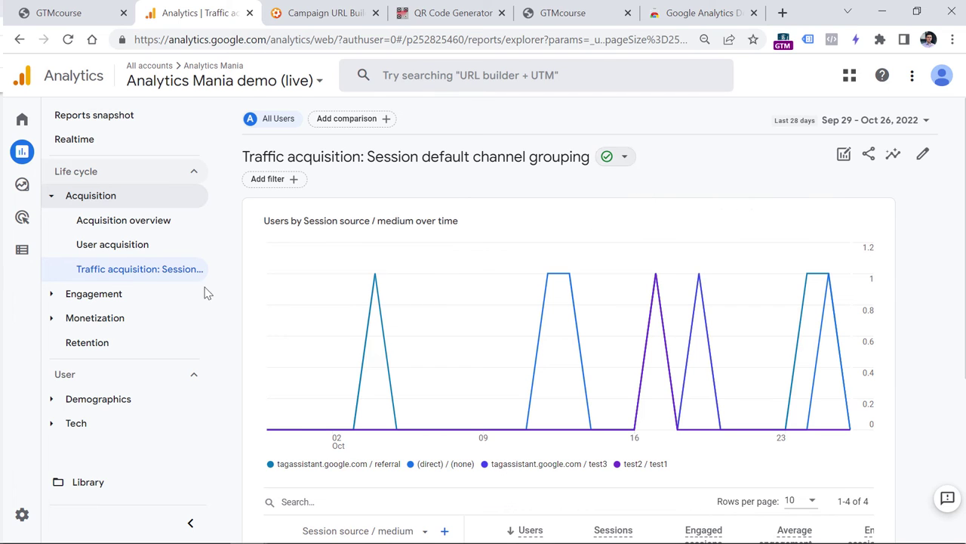
Set the property's Reporting Identity to Device-based in the admin settings and save it
mouse_move(50, 498)
click(47, 515)
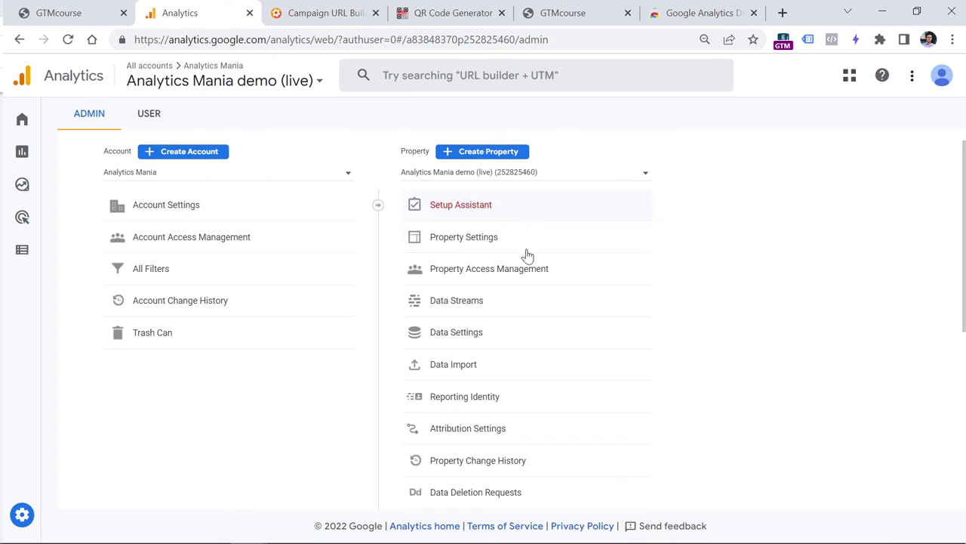
click(464, 397)
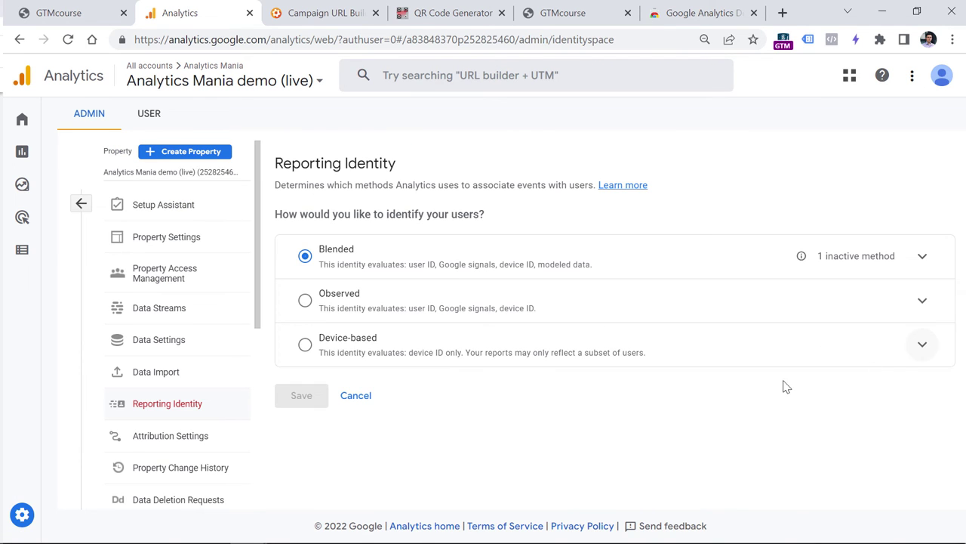
click(305, 344)
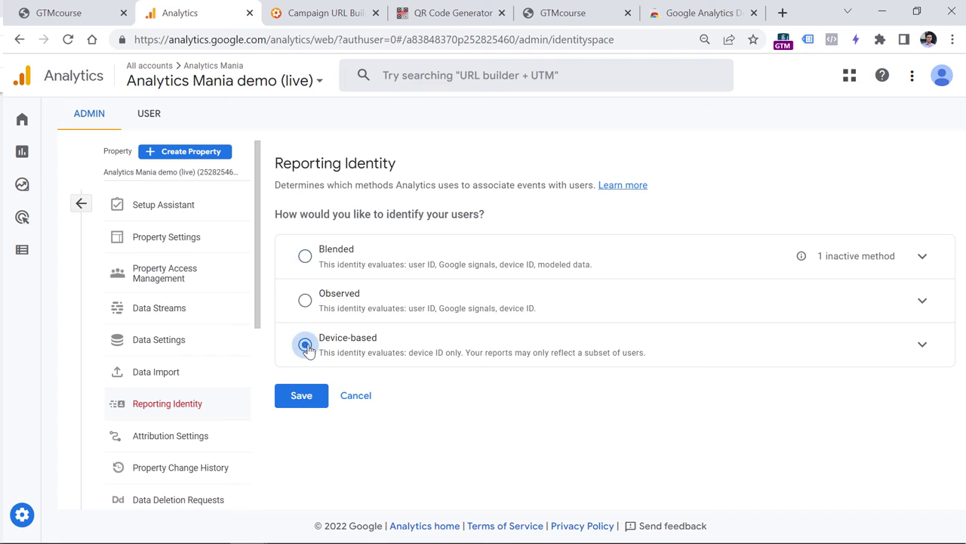
click(311, 404)
click(604, 359)
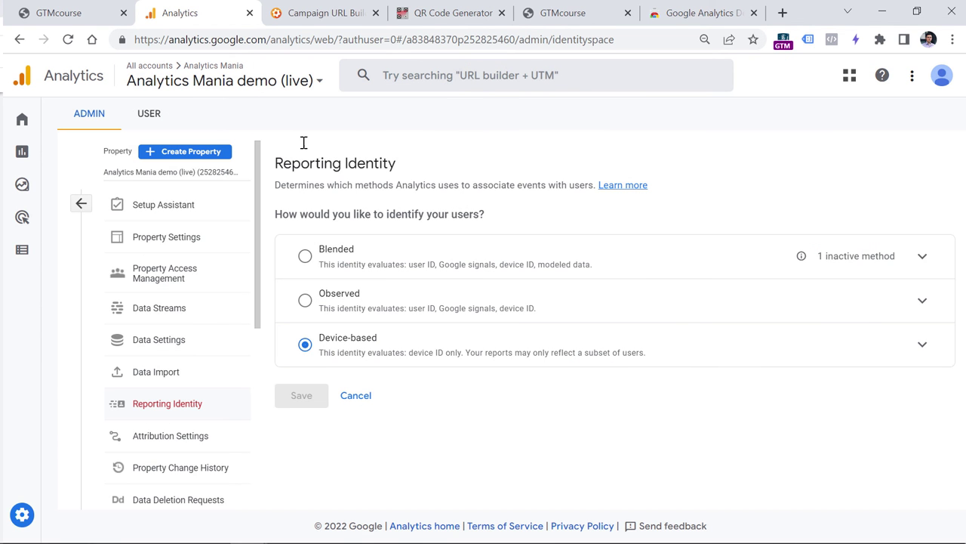
Reopen the Traffic acquisition report and set its table's primary dimension to Session source / medium
click(21, 151)
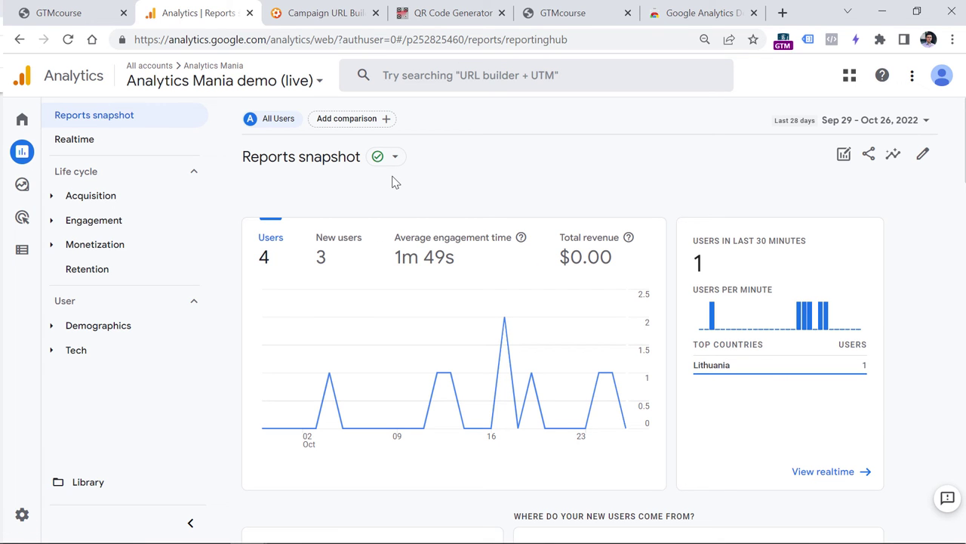
click(70, 203)
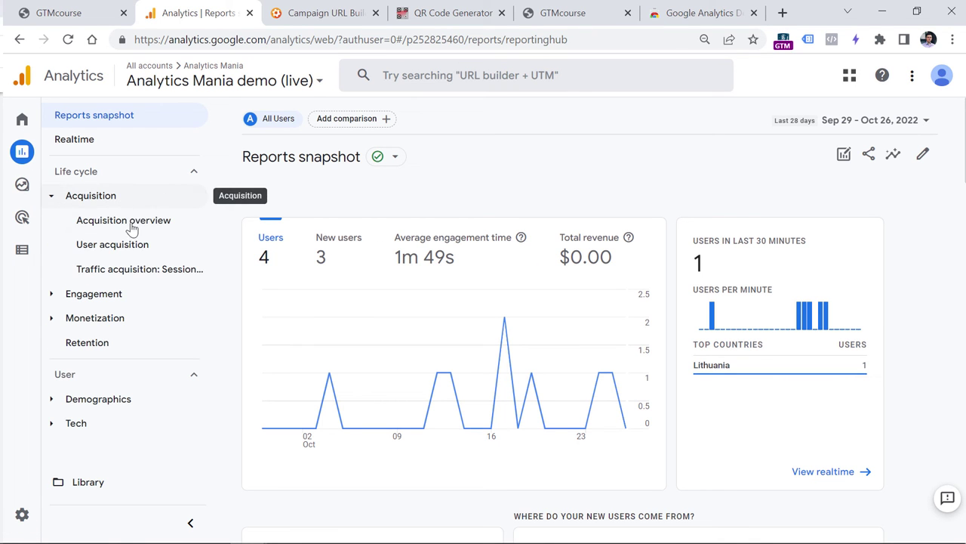
click(132, 274)
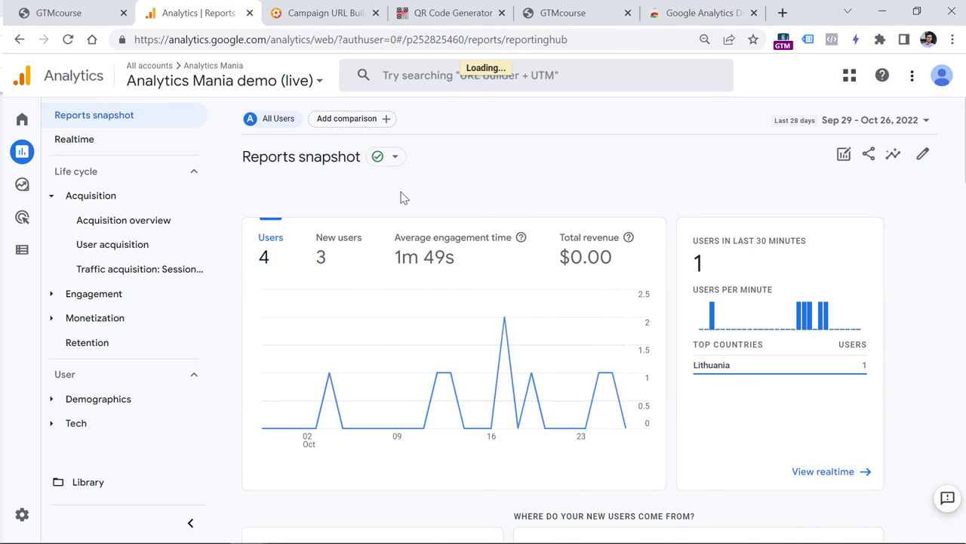
scroll(362, 302, down, 3)
click(370, 296)
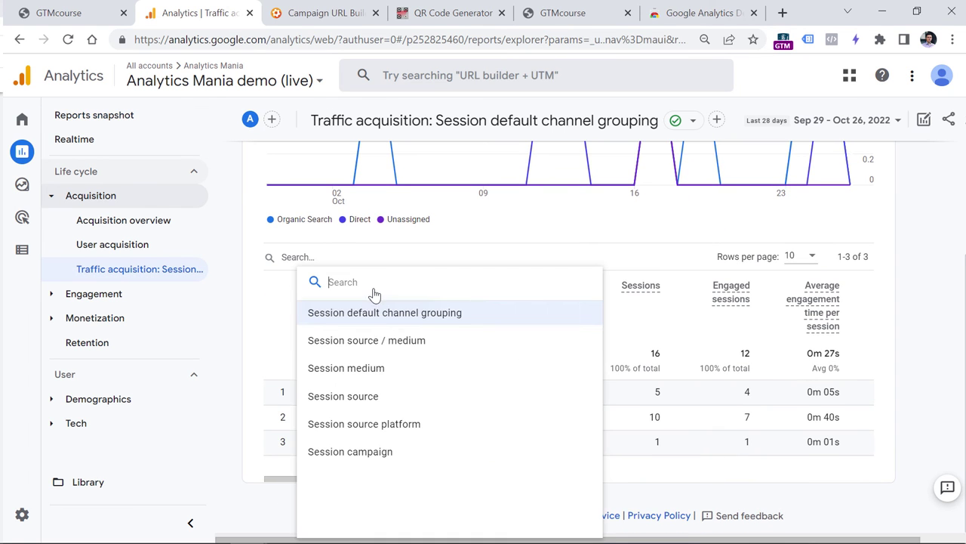
click(459, 339)
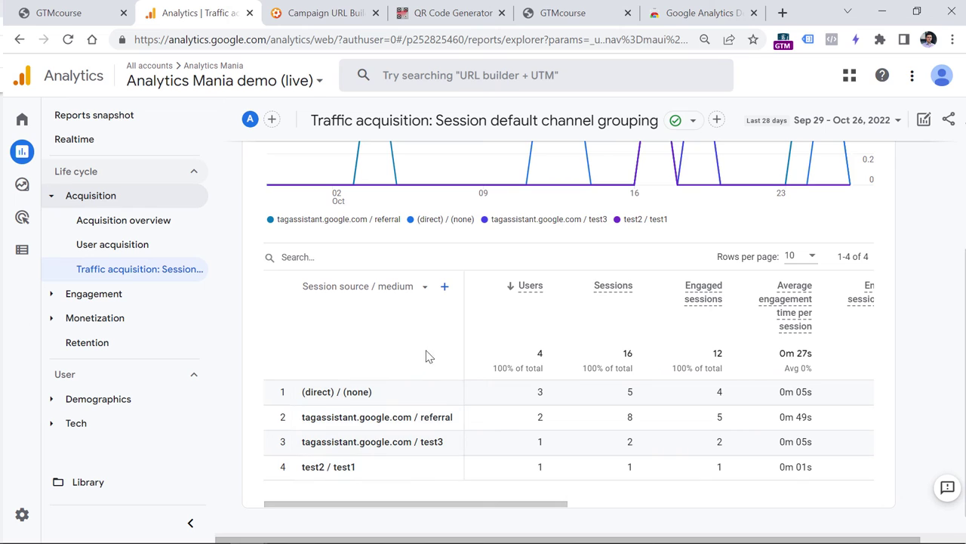
Add Session campaign as the secondary dimension of the traffic table
click(445, 290)
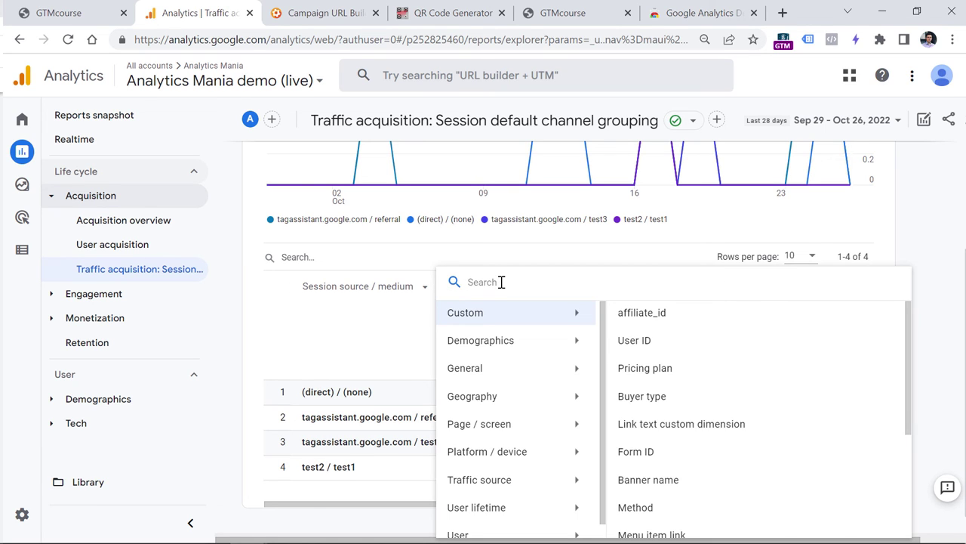
text(session)
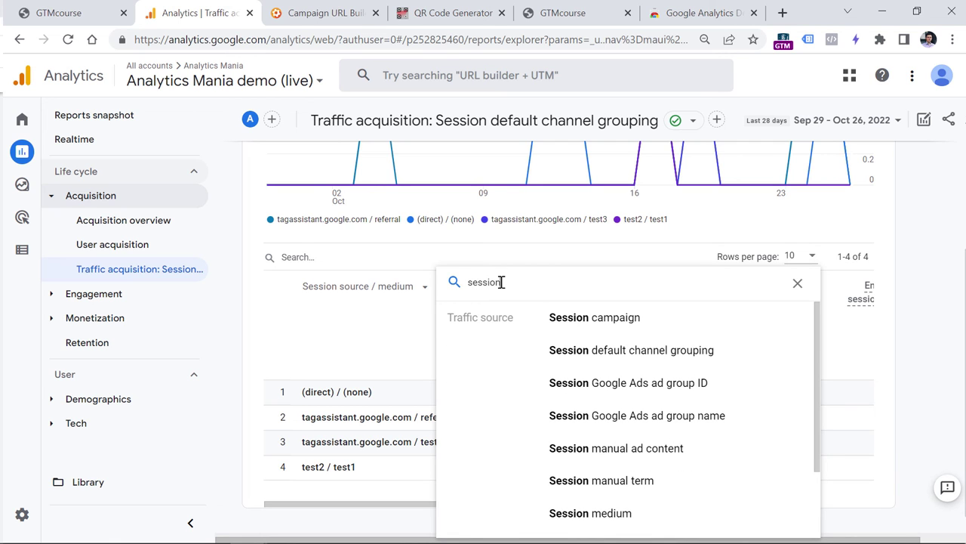
click(596, 317)
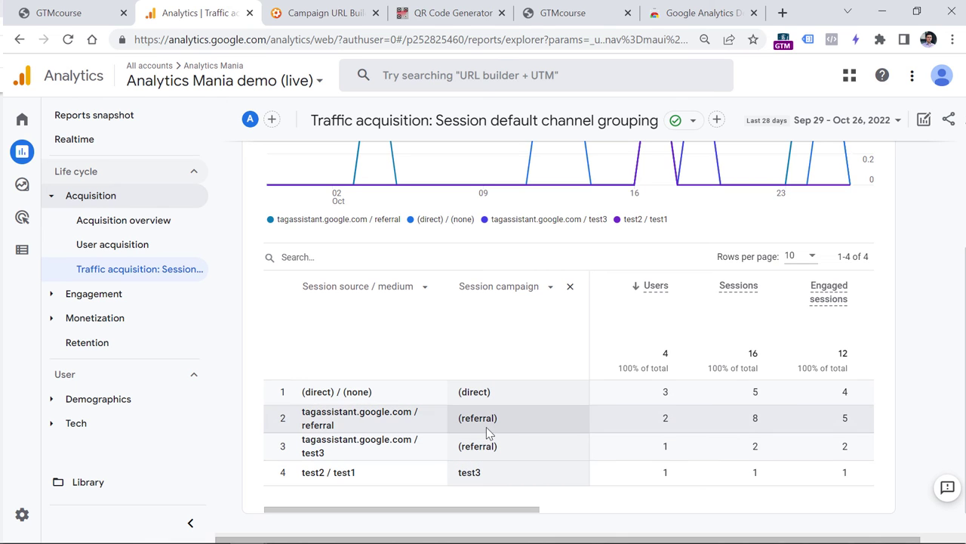
Review the traffic table's remaining metric columns through Total revenue at 80% page zoom and look through the Conversions event choices
scroll(481, 423, right, 3)
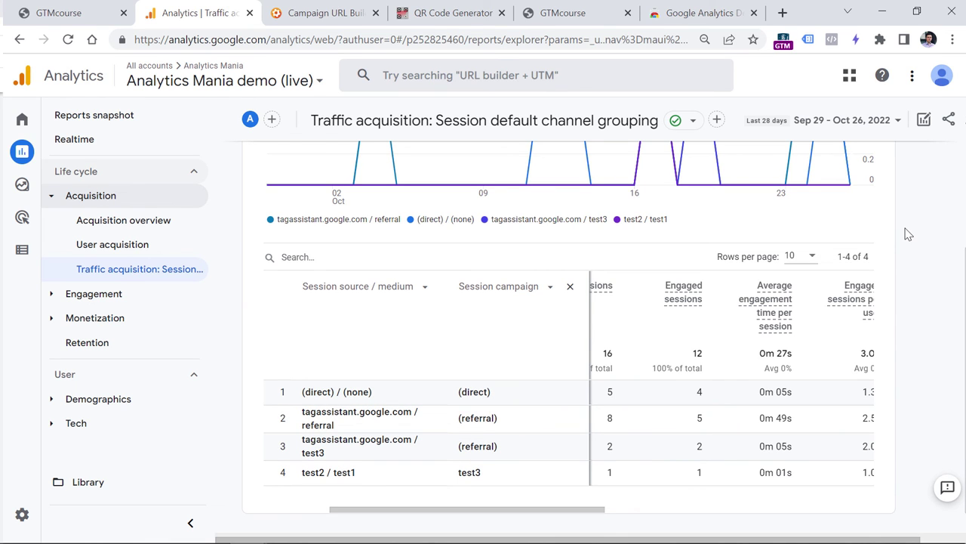
key(ctrl+minus)
key(ctrl+minus)
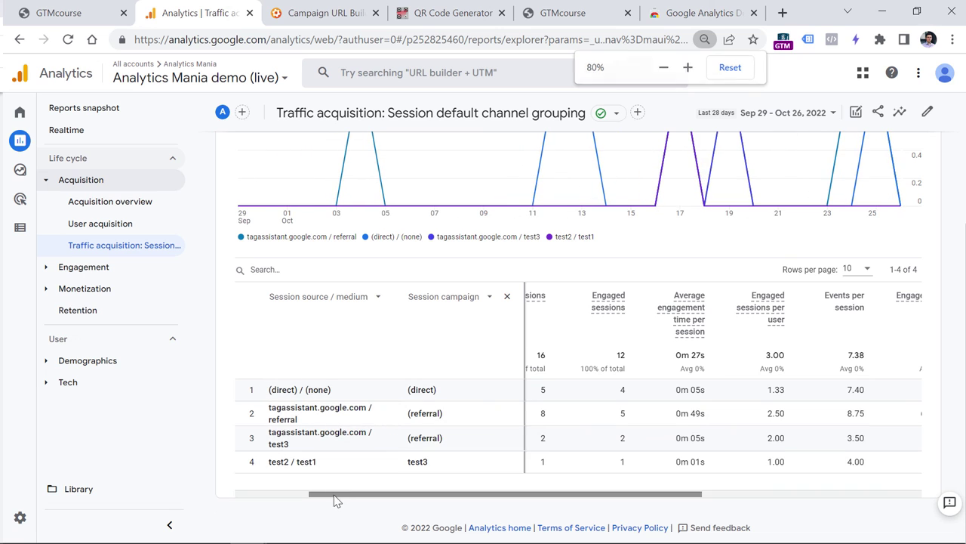
drag(336, 500, 555, 500)
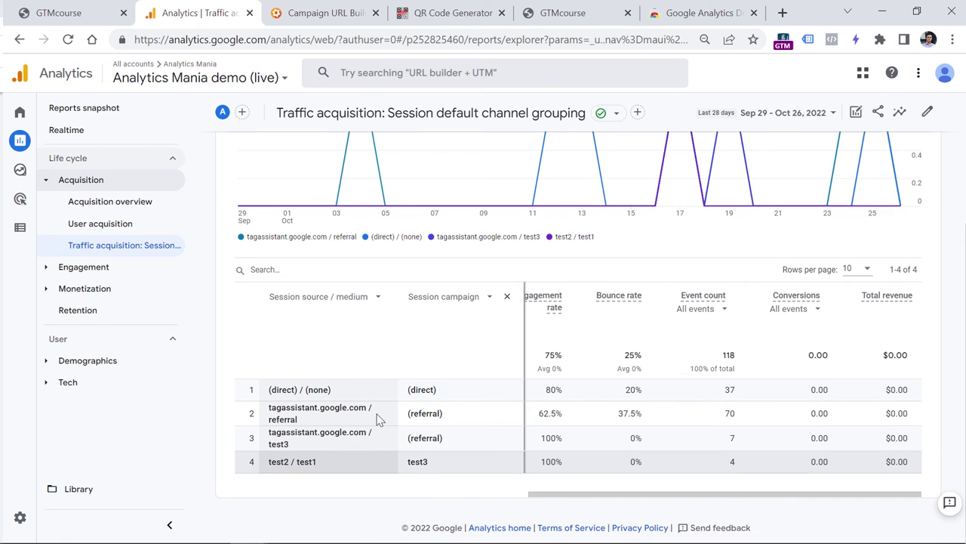
click(817, 310)
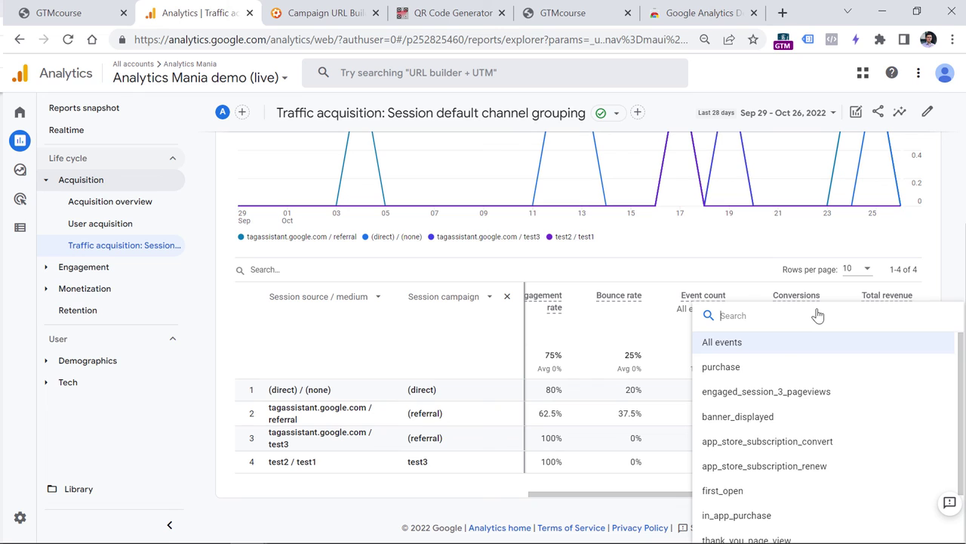
click(938, 258)
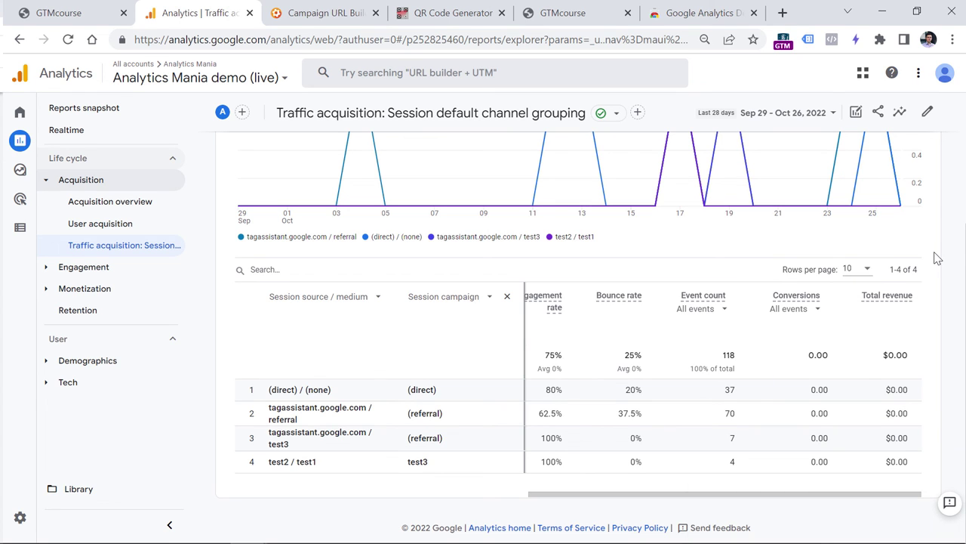